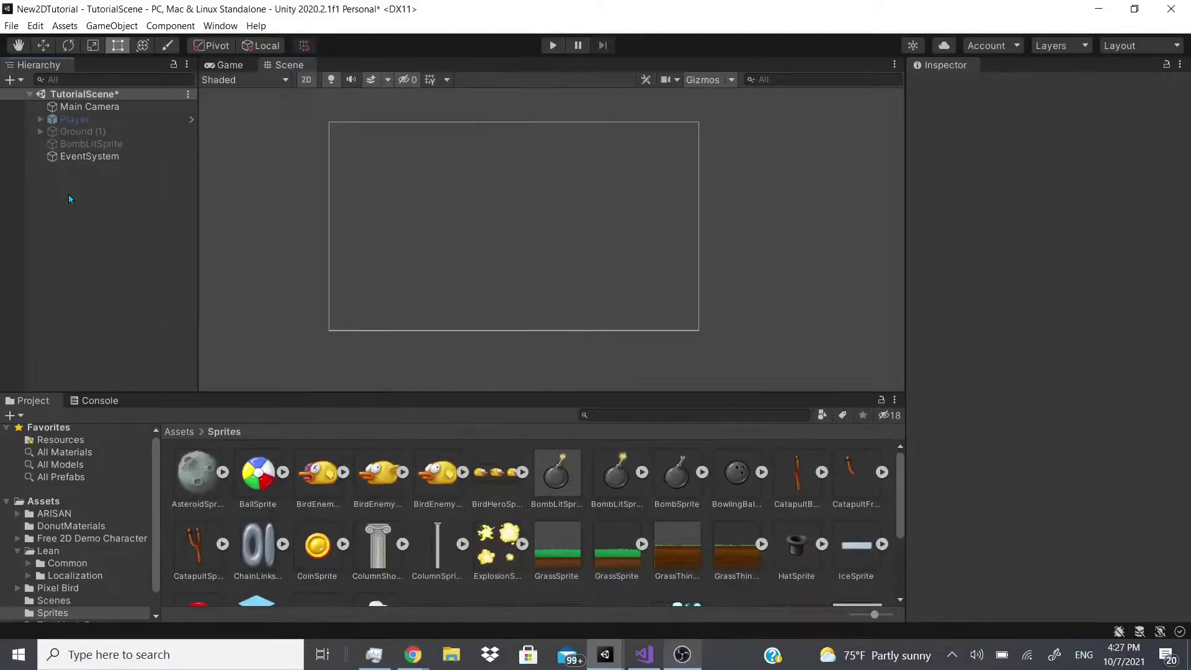
Step: Add a rectangular 2D tilemap to the scene hierarchy
right_click(68, 195)
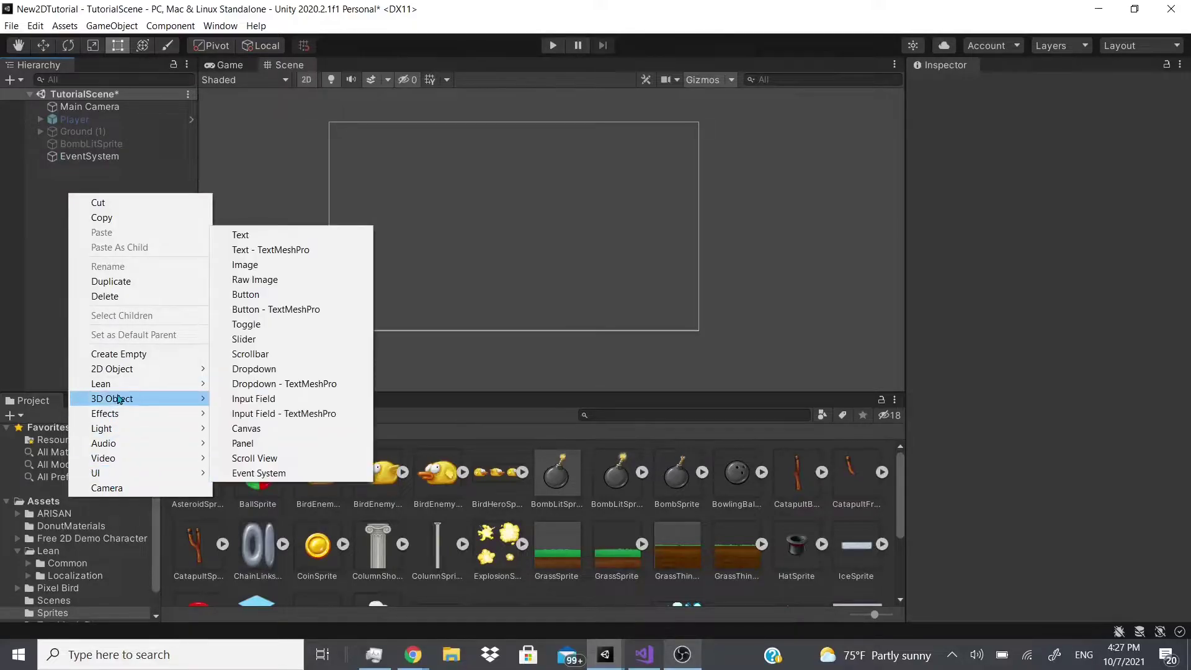
mouse_move(149, 370)
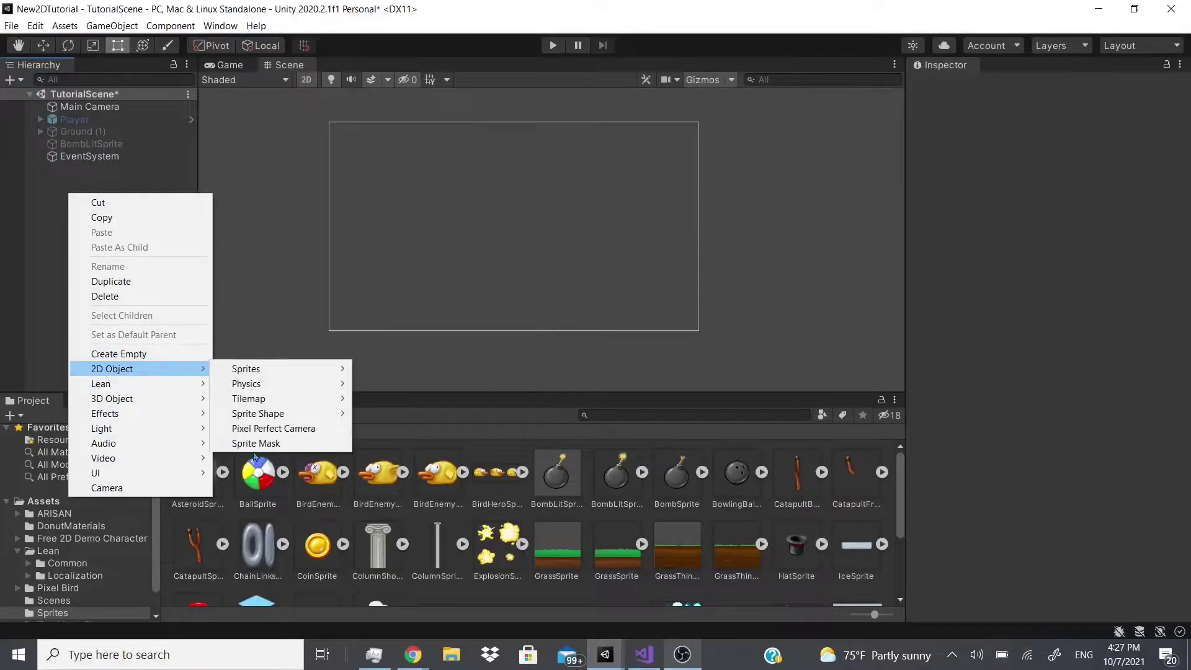
mouse_move(264, 399)
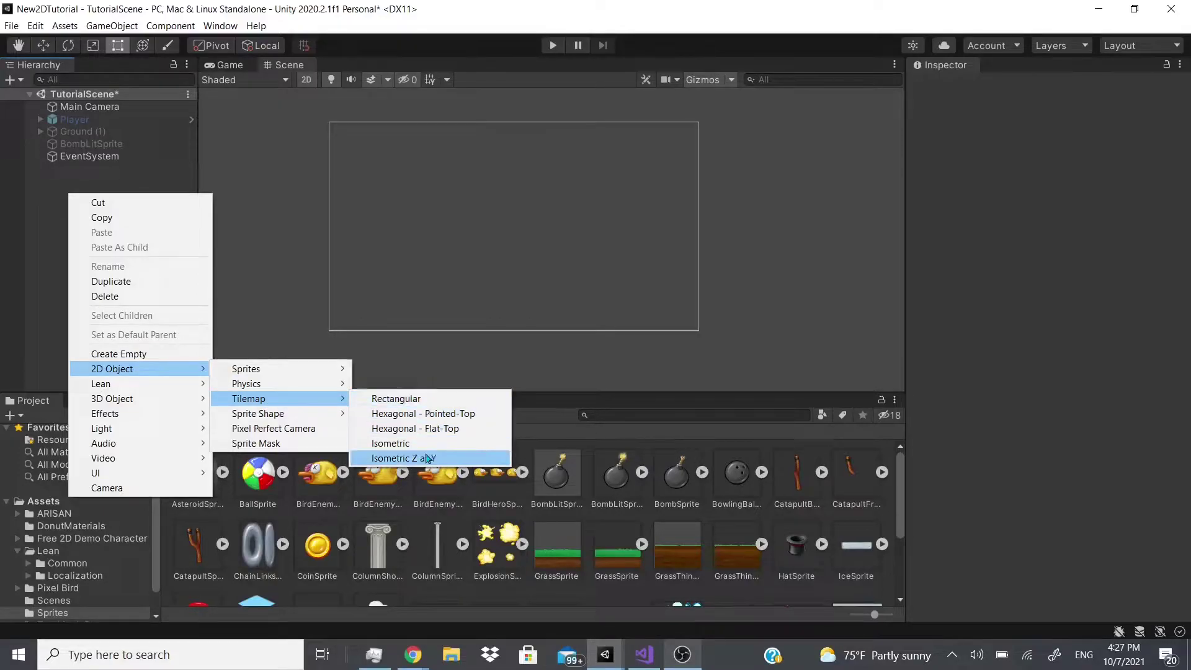
left_click(393, 401)
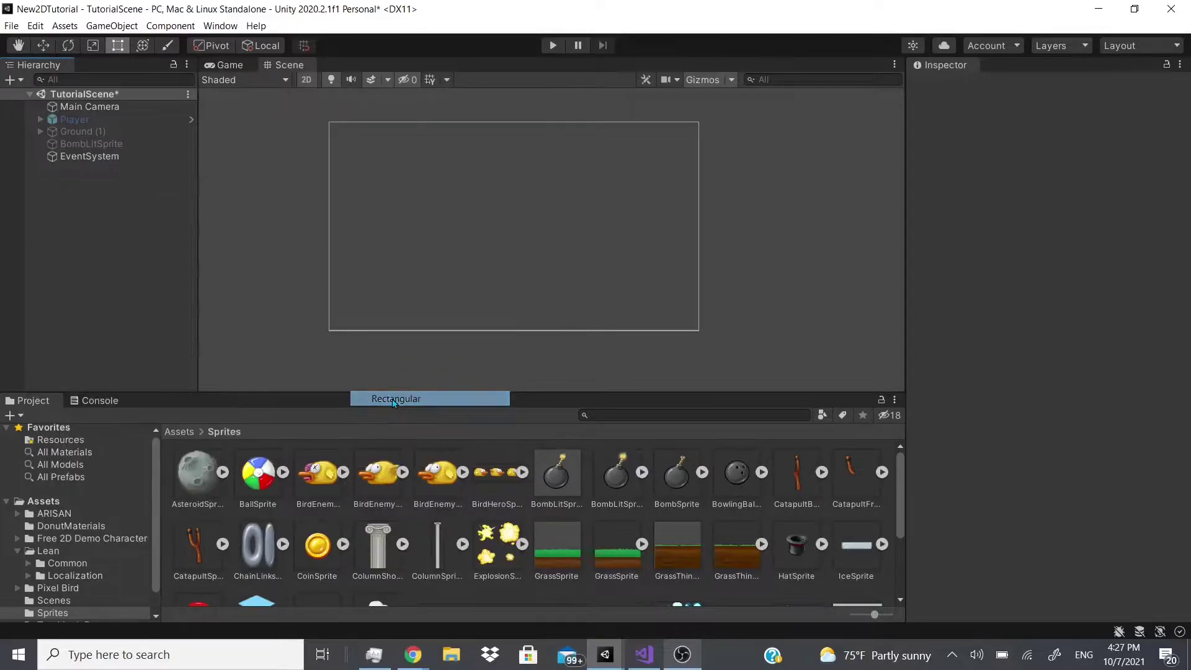
scroll(594, 243, "down", 2)
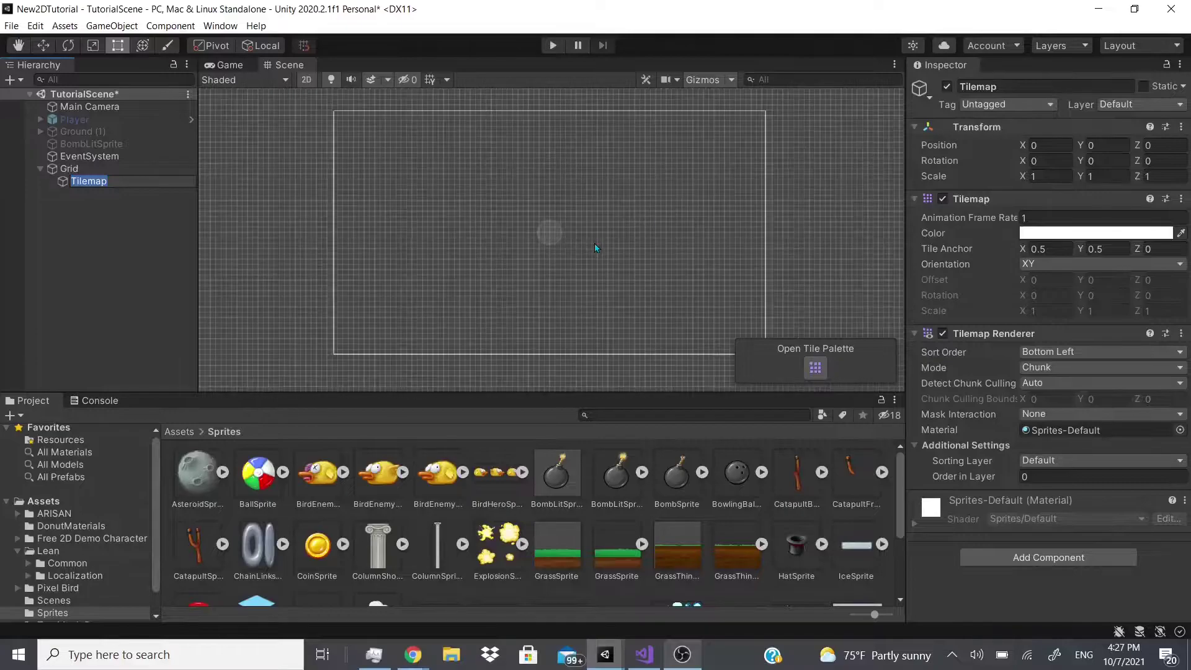
scroll(454, 327, "down", 1)
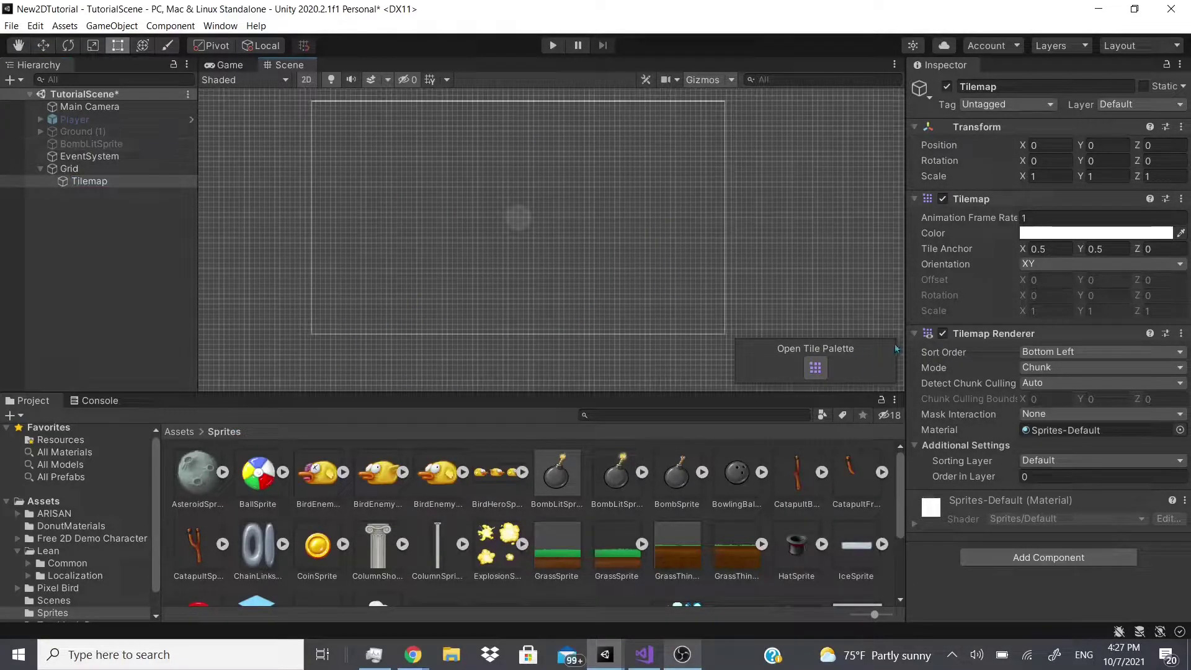
scroll(364, 498, "down", 1)
scroll(385, 486, "up", 1)
left_click(814, 368)
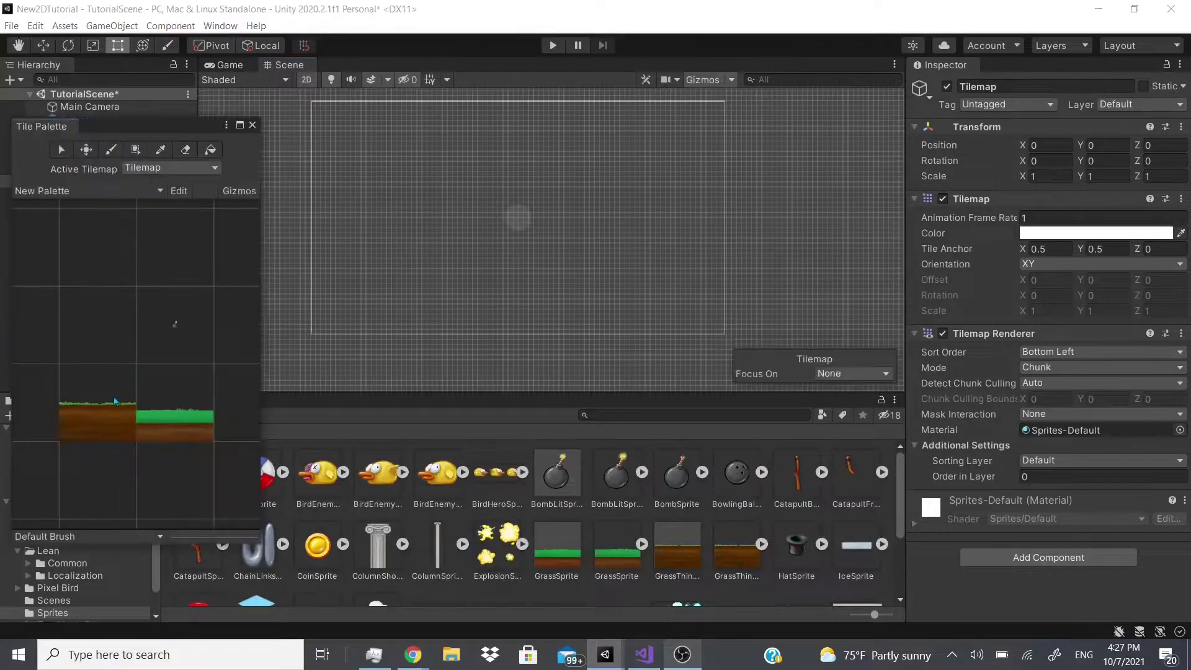
left_click(143, 333)
left_click(114, 415)
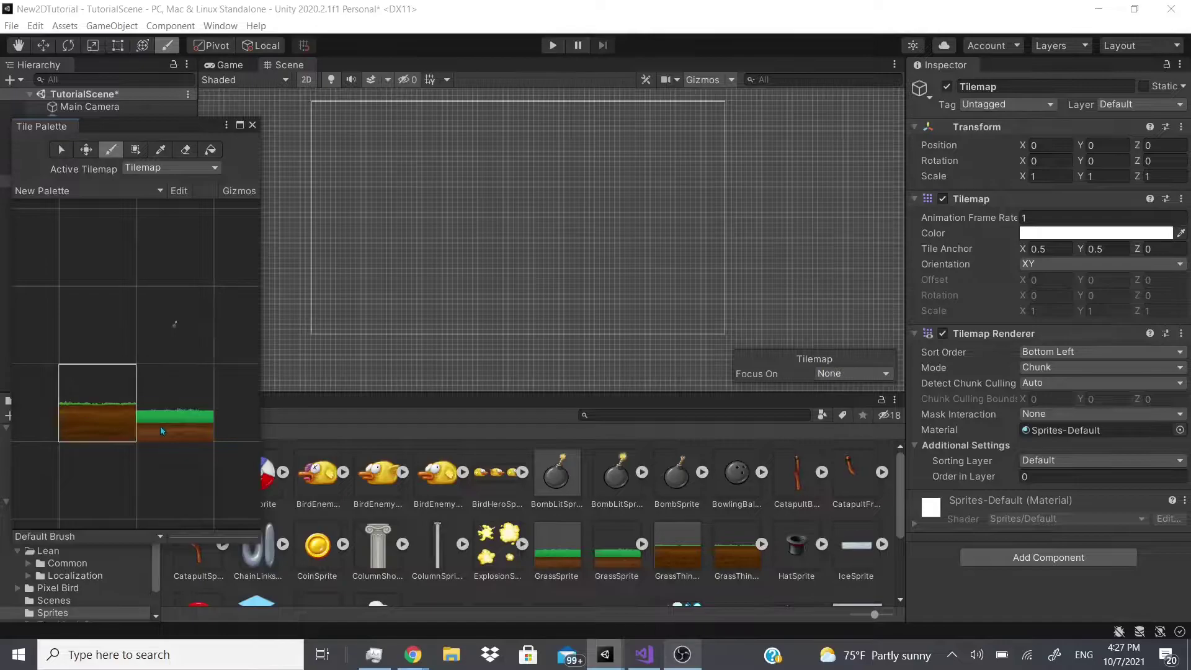
left_click(160, 426)
left_click(252, 124)
Step: Create a folder named TilePallete inside the Sprites folder
scroll(328, 514, "down", 3)
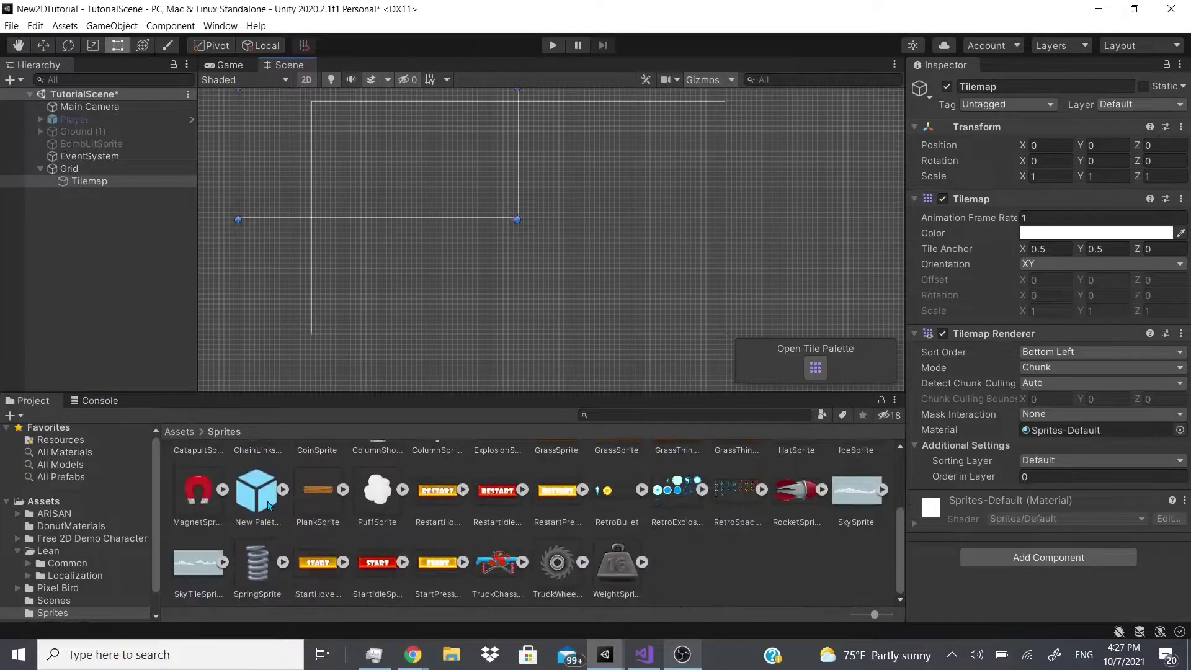
scroll(269, 504, "up", 3)
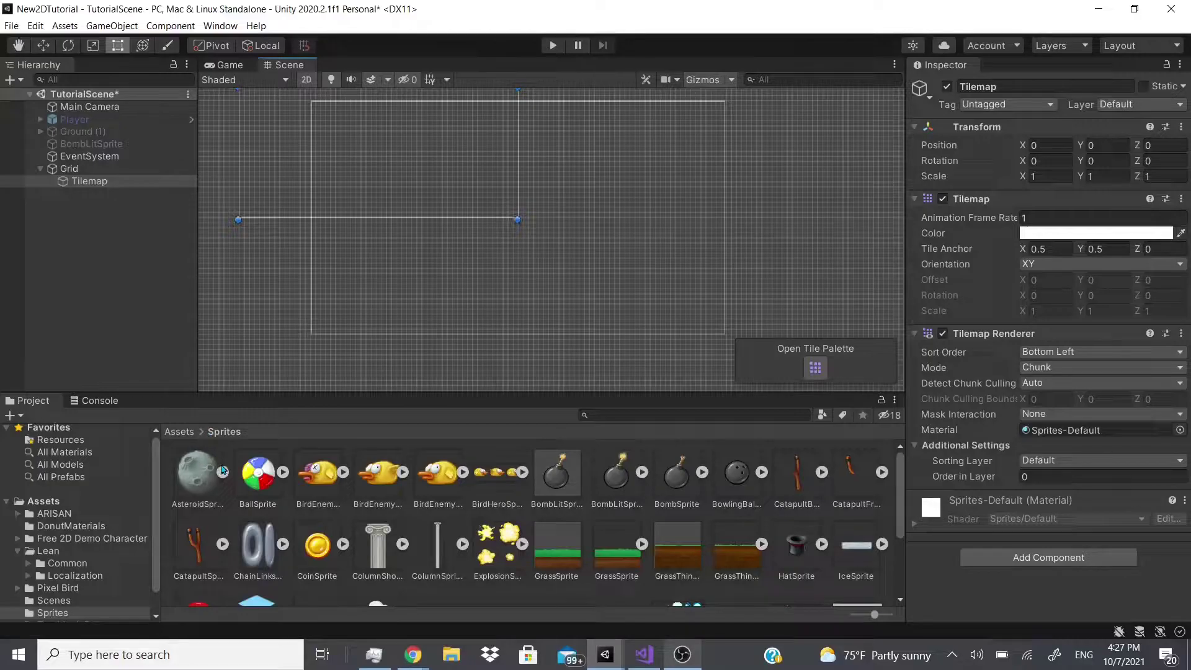
scroll(434, 515, "down", 2)
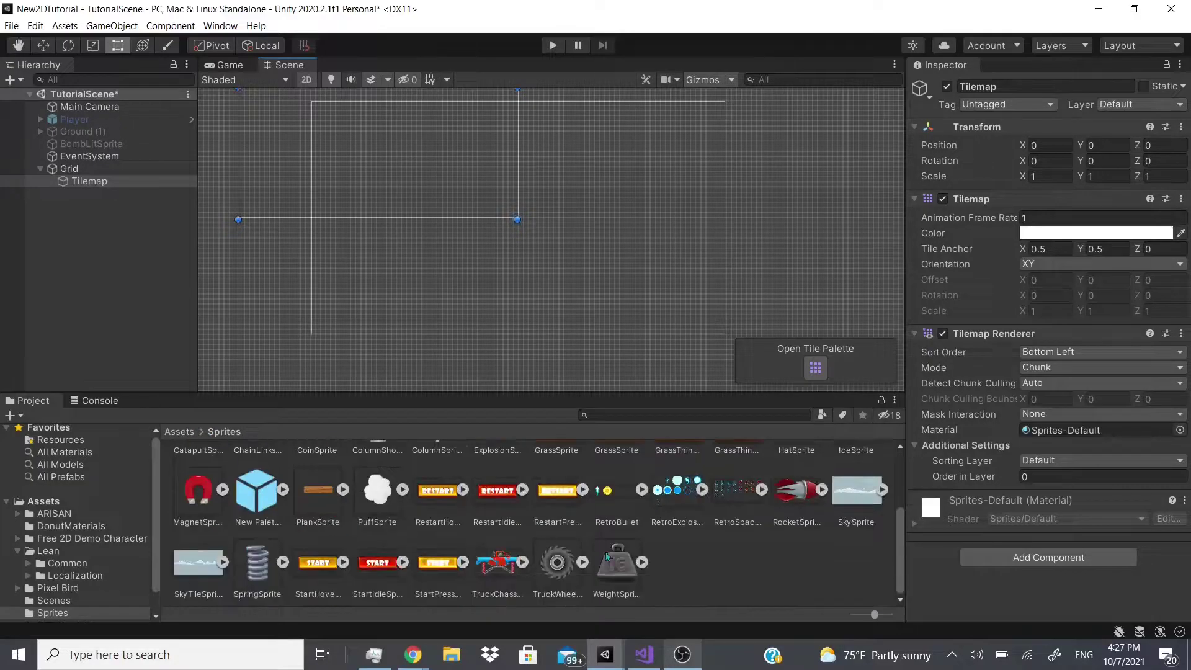
right_click(709, 560)
mouse_move(789, 235)
left_click(962, 112)
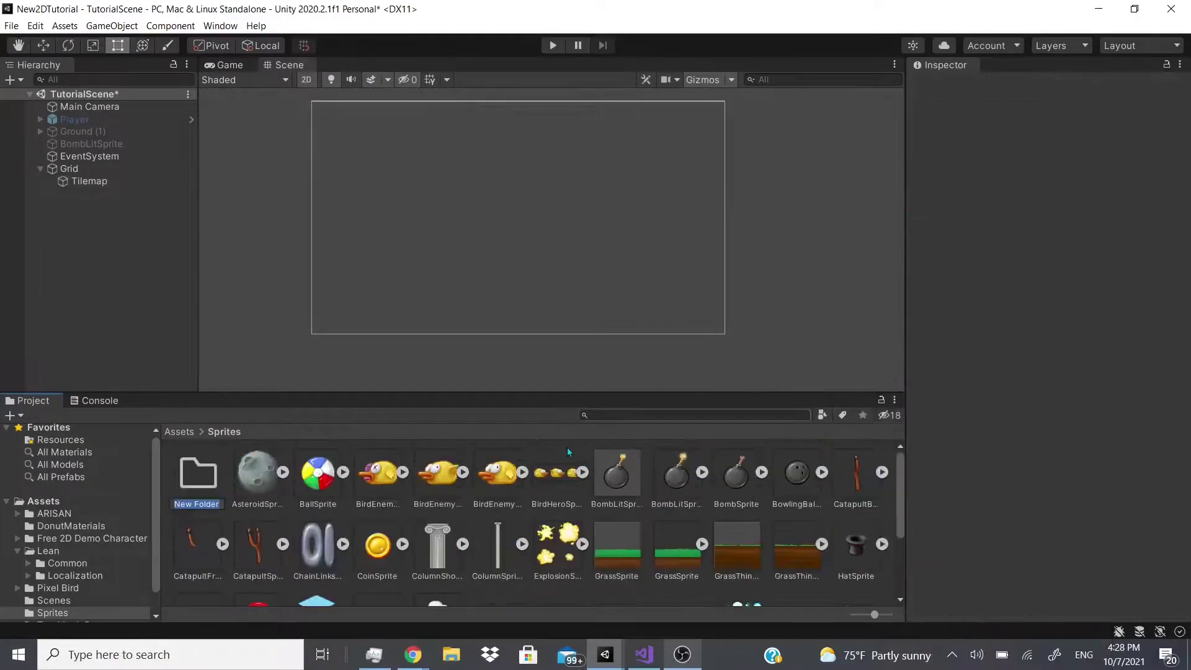
type("TillePallete")
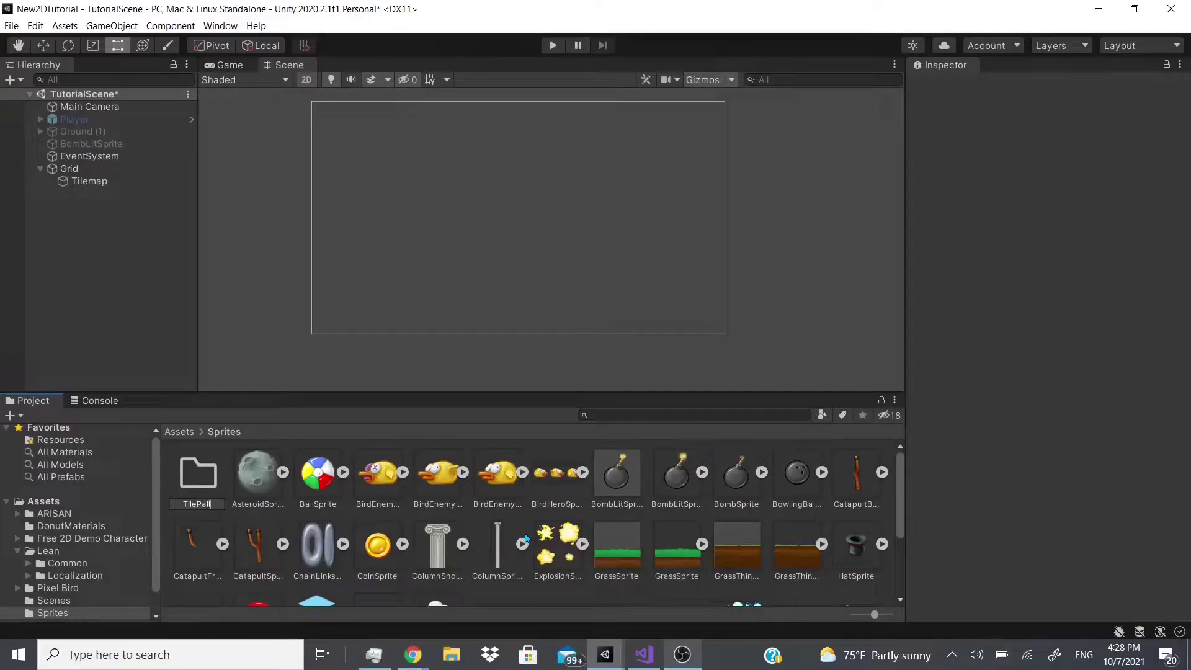
key("Return")
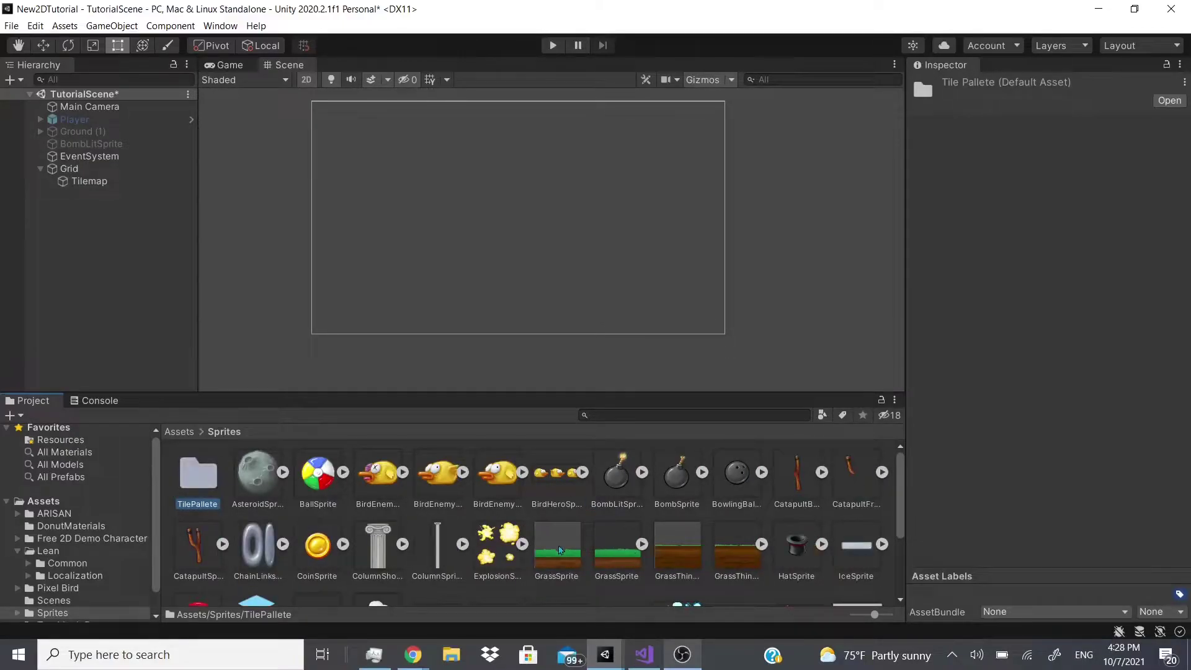
Step: Move the BombLitSprite, GrassSprite and GrassThinSprite tile assets into the TilePallete folder and check its contents
left_click_drag(559, 550, 202, 473)
left_click_drag(599, 556, 175, 471)
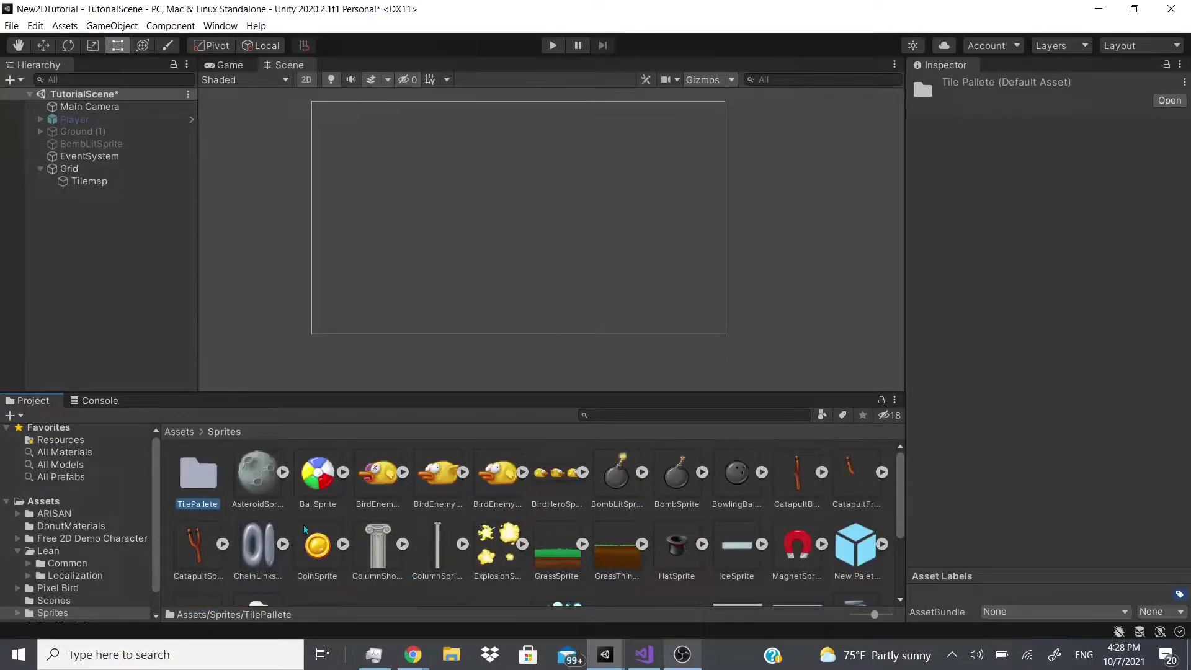
double_click(197, 482)
left_click(223, 431)
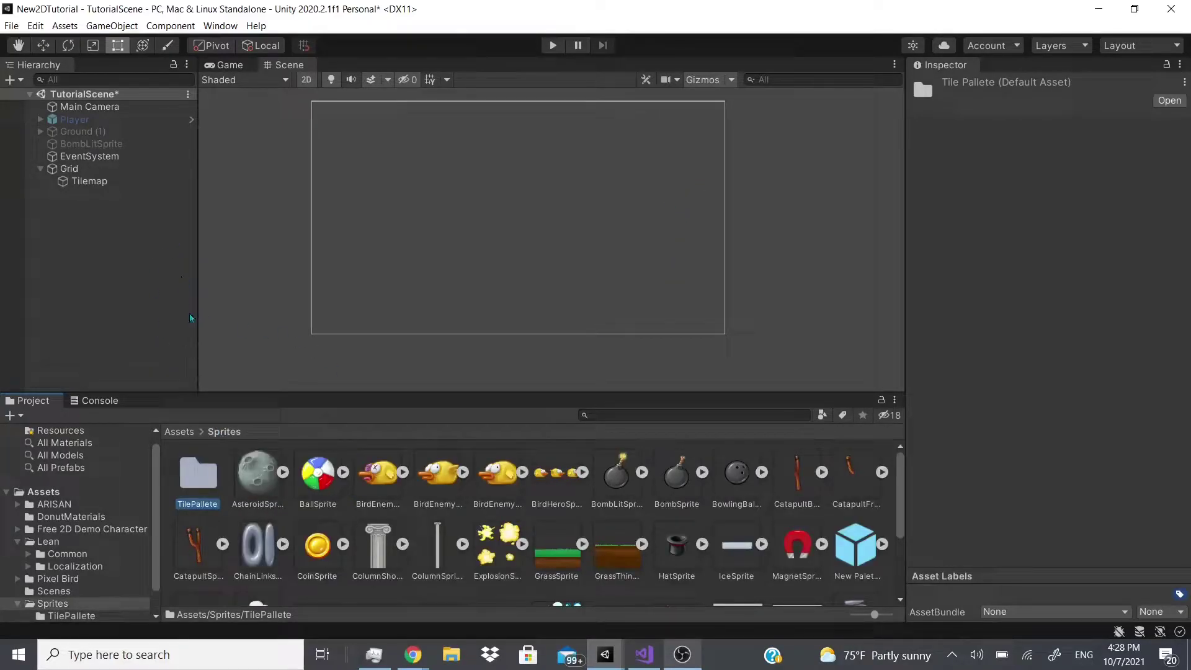
Step: Open the Tile Palette for the Tilemap object and dock it beside the Scene view
left_click(84, 181)
left_click(815, 364)
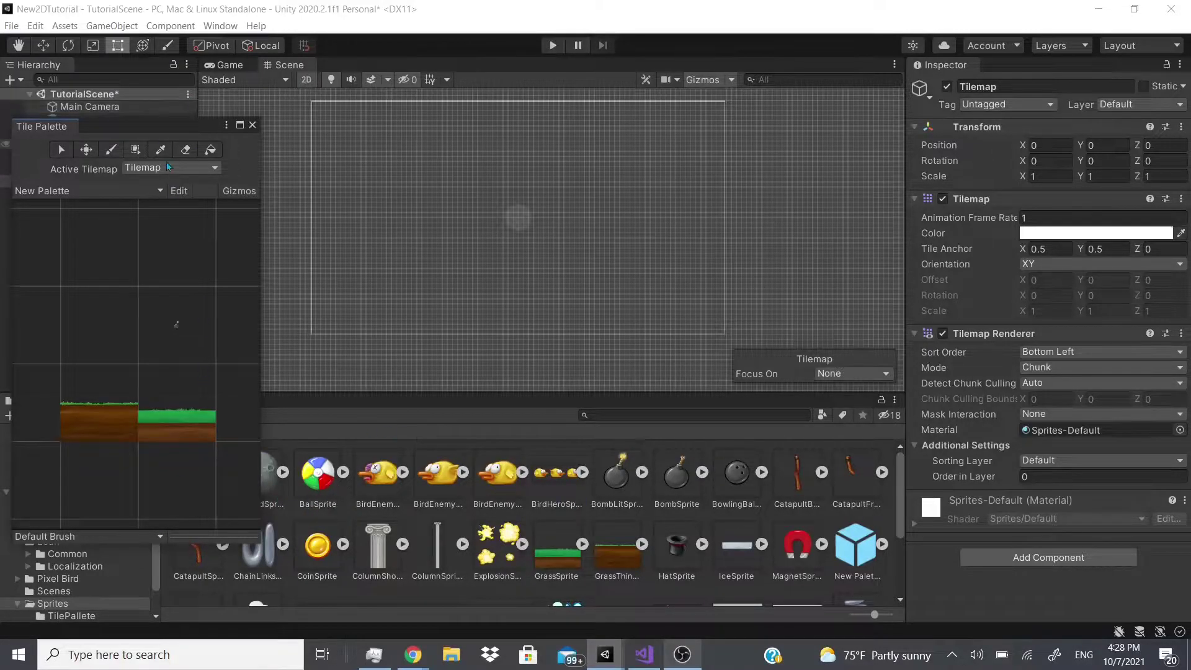
left_click_drag(32, 134, 517, 65)
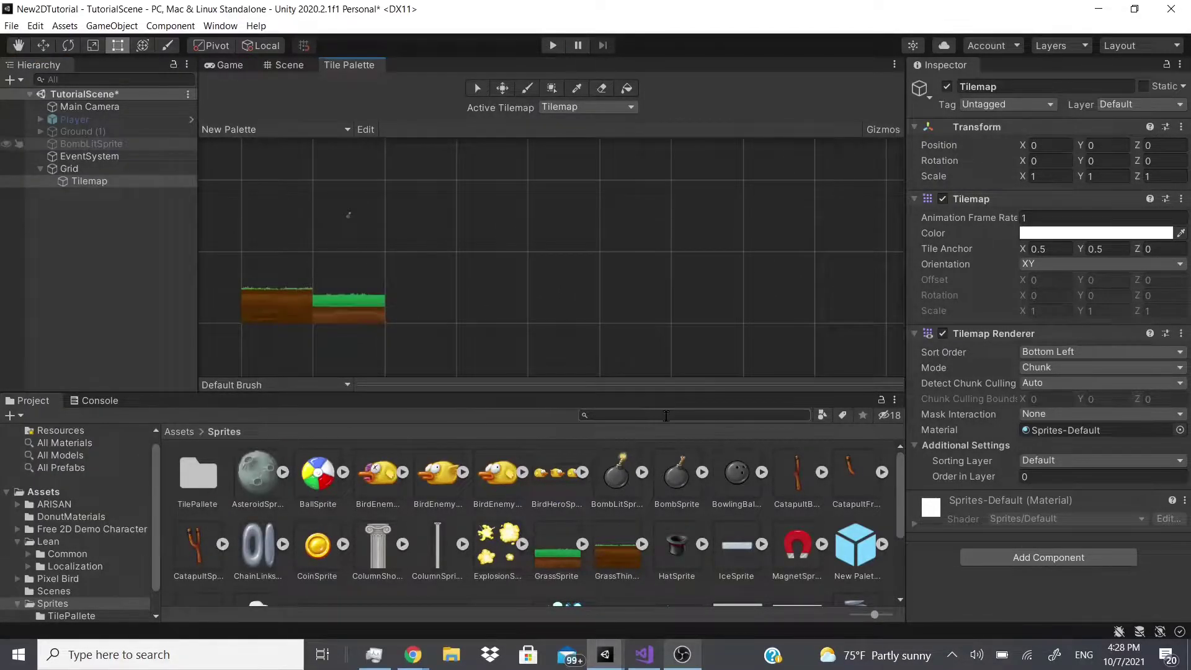
scroll(332, 562, "down", 3)
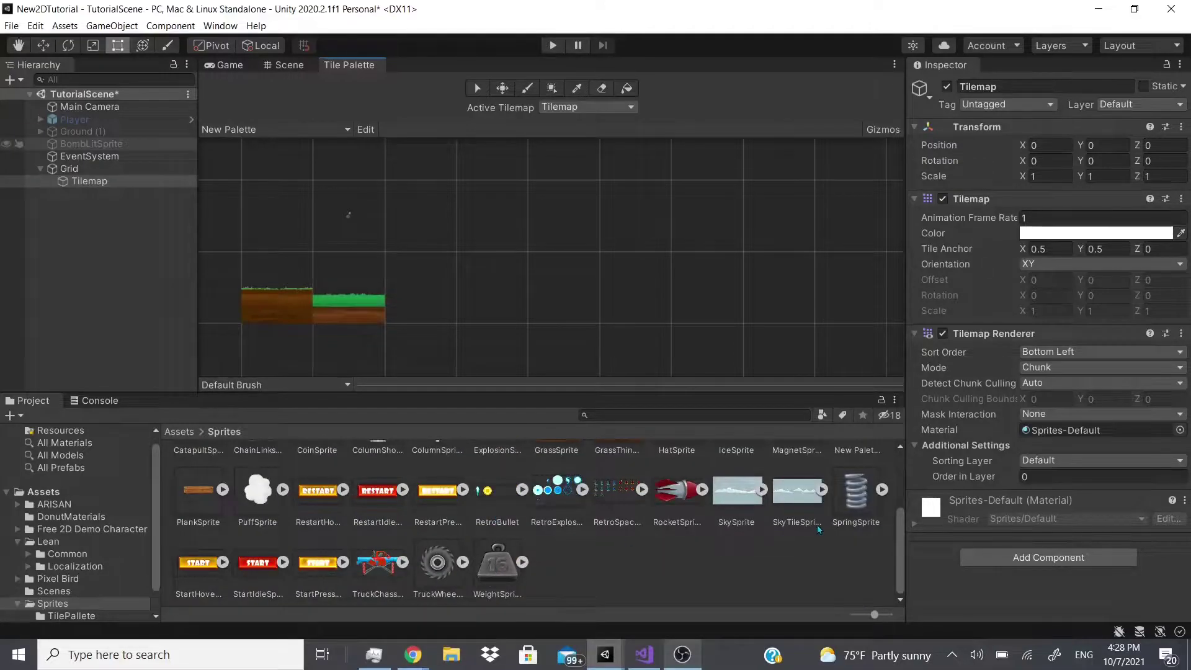
scroll(576, 507, "up", 2)
scroll(575, 508, "down", 2)
scroll(247, 497, "up", 1)
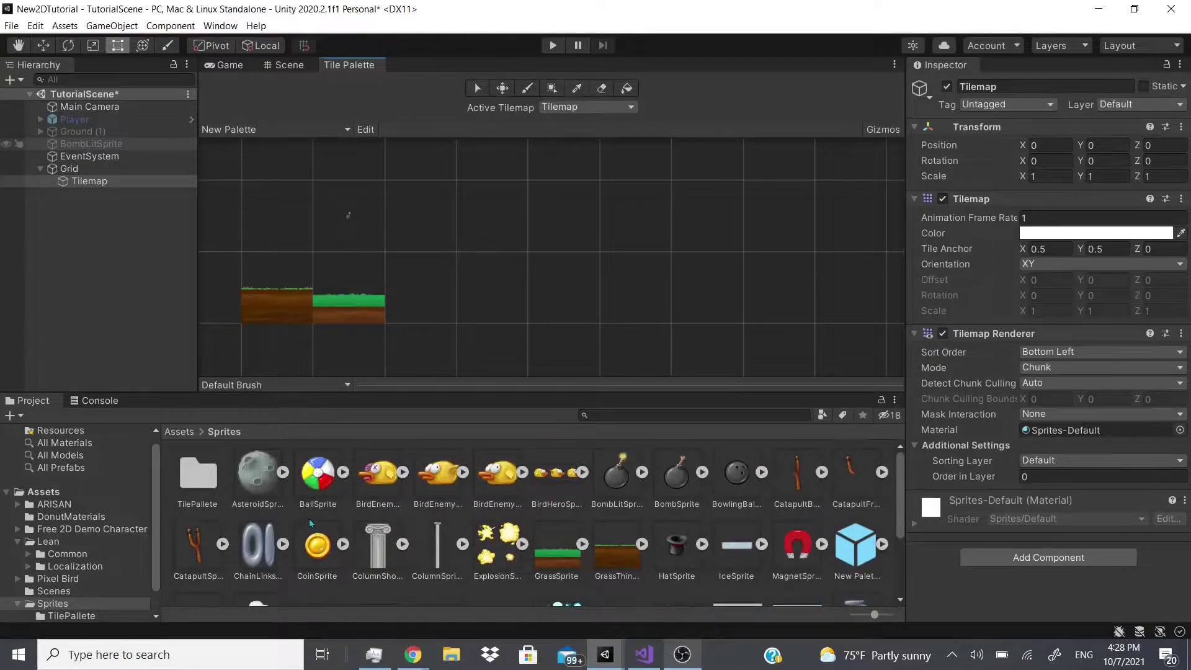
scroll(357, 546, "up", 1)
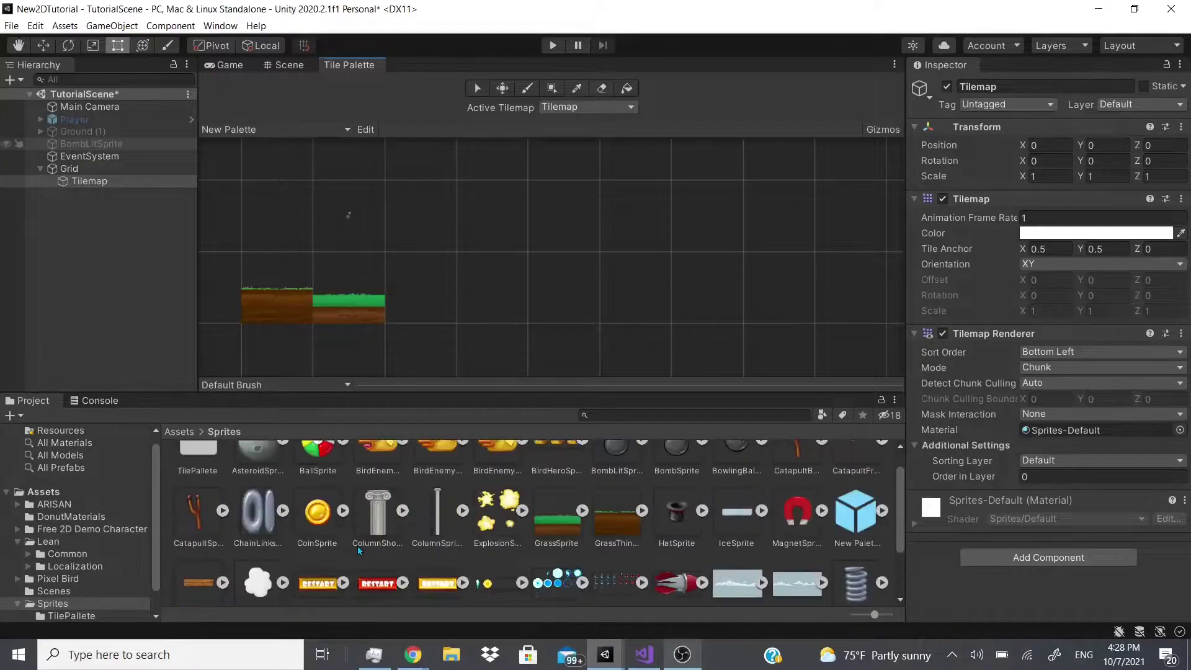
scroll(359, 542, "down", 1)
Step: Try both ground tiles in the palette and leave the thin-grass dirt tile selected for painting
left_click(279, 292)
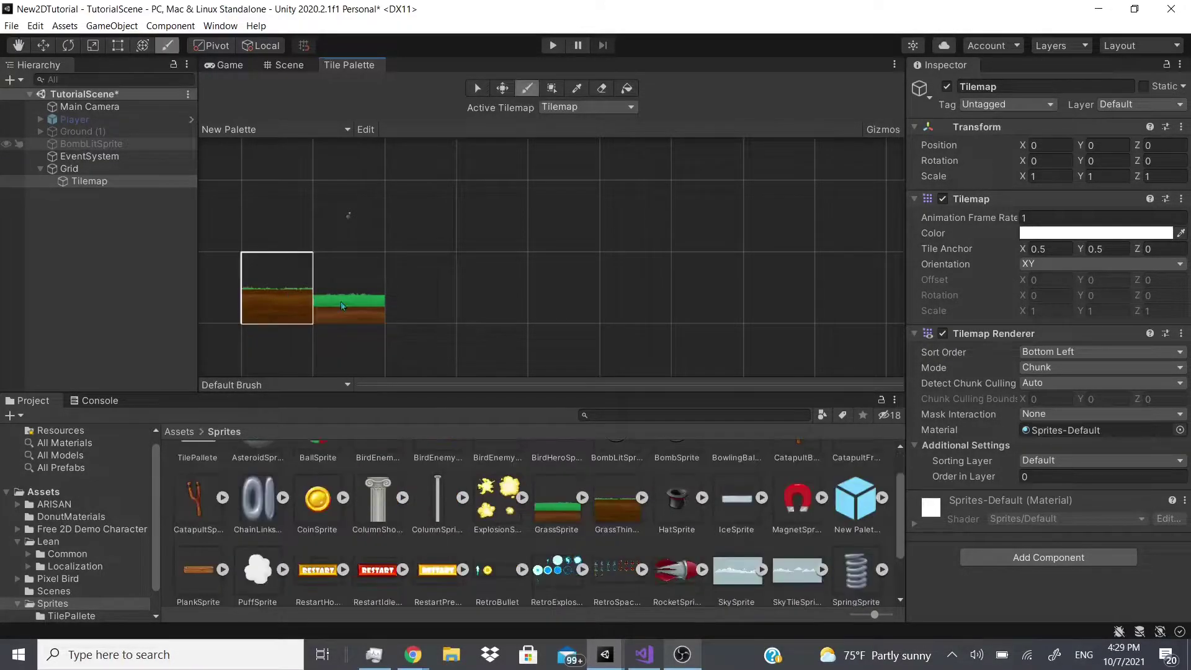
left_click(370, 309)
left_click(286, 295)
left_click(374, 311)
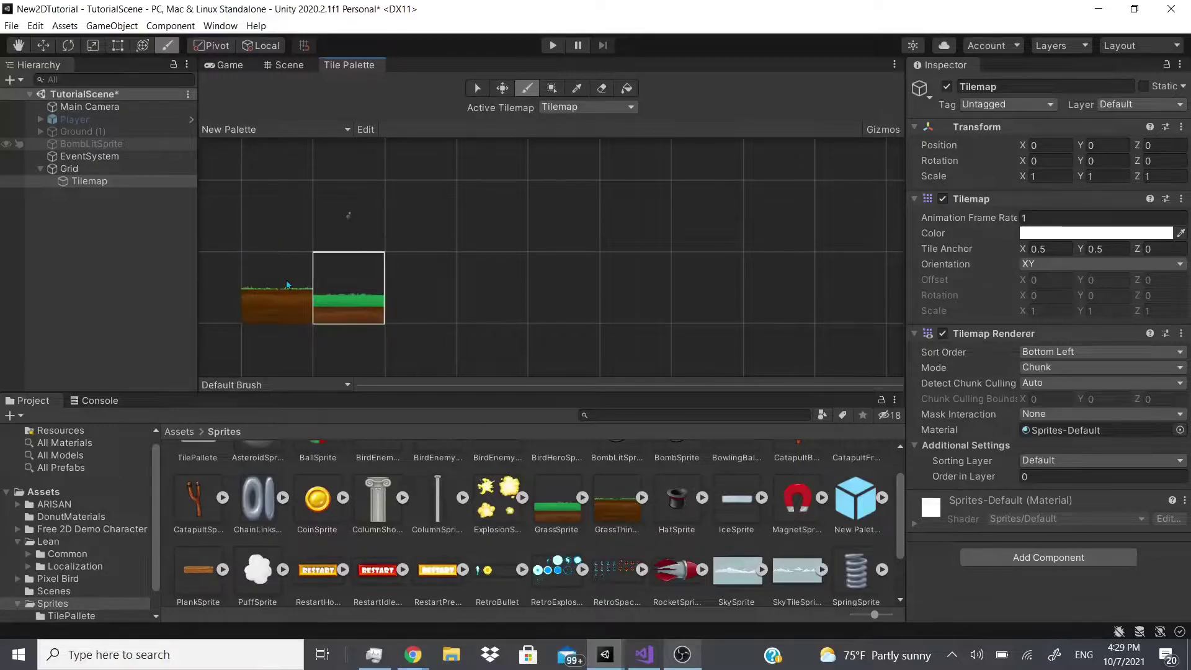
left_click(286, 280)
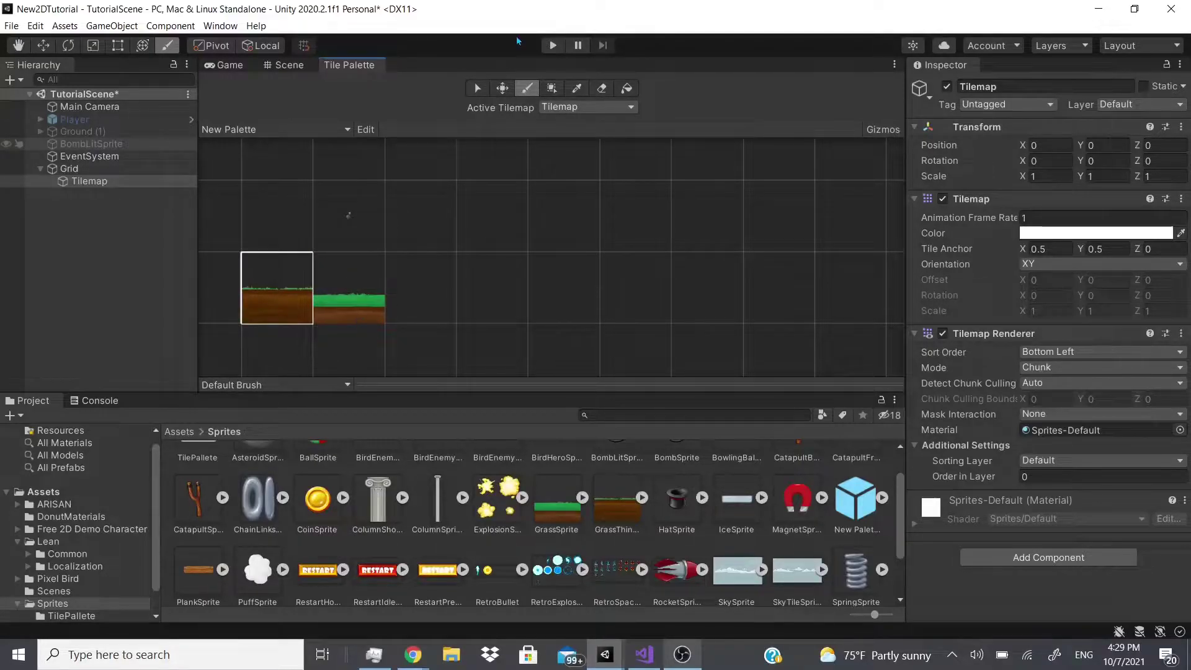
Step: Try the palette's erase, brush and picker tools, and check the picker in the Scene view
left_click(599, 88)
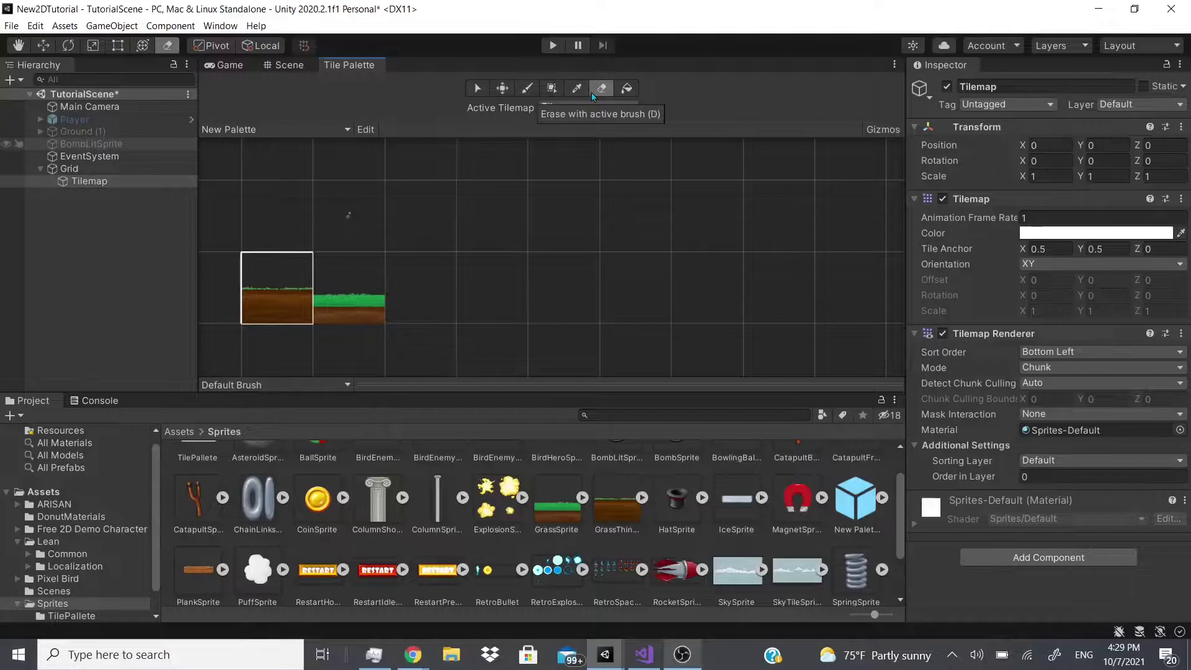
key("b")
left_click(575, 93)
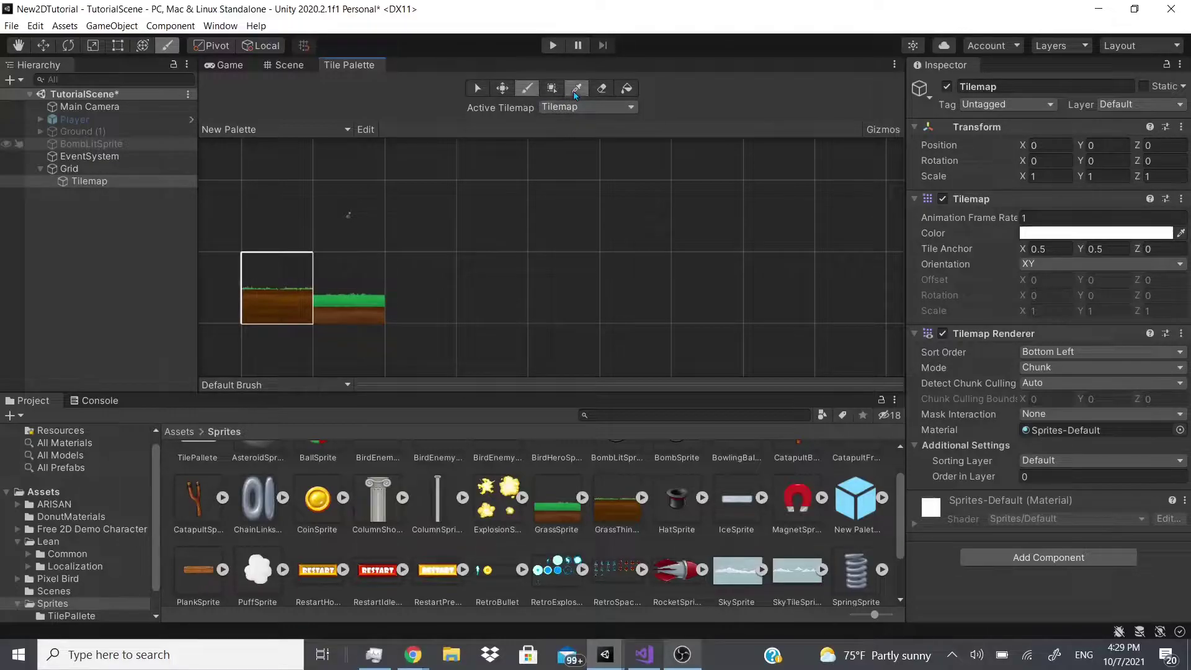
left_click(528, 89)
left_click(570, 92)
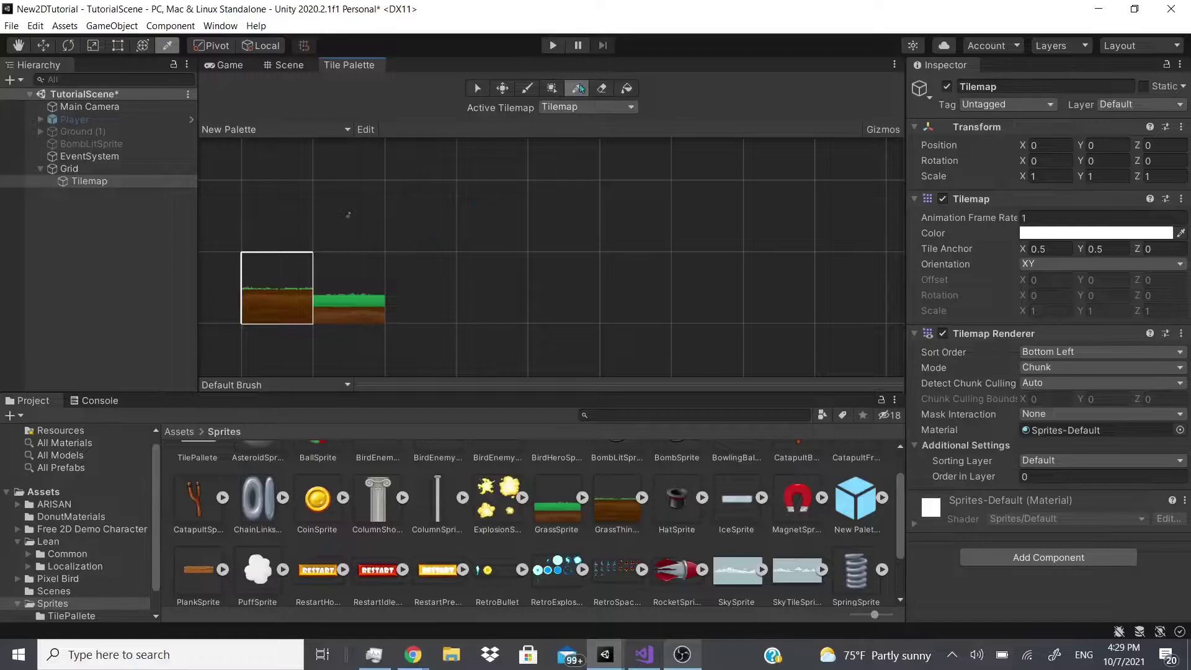
left_click(276, 66)
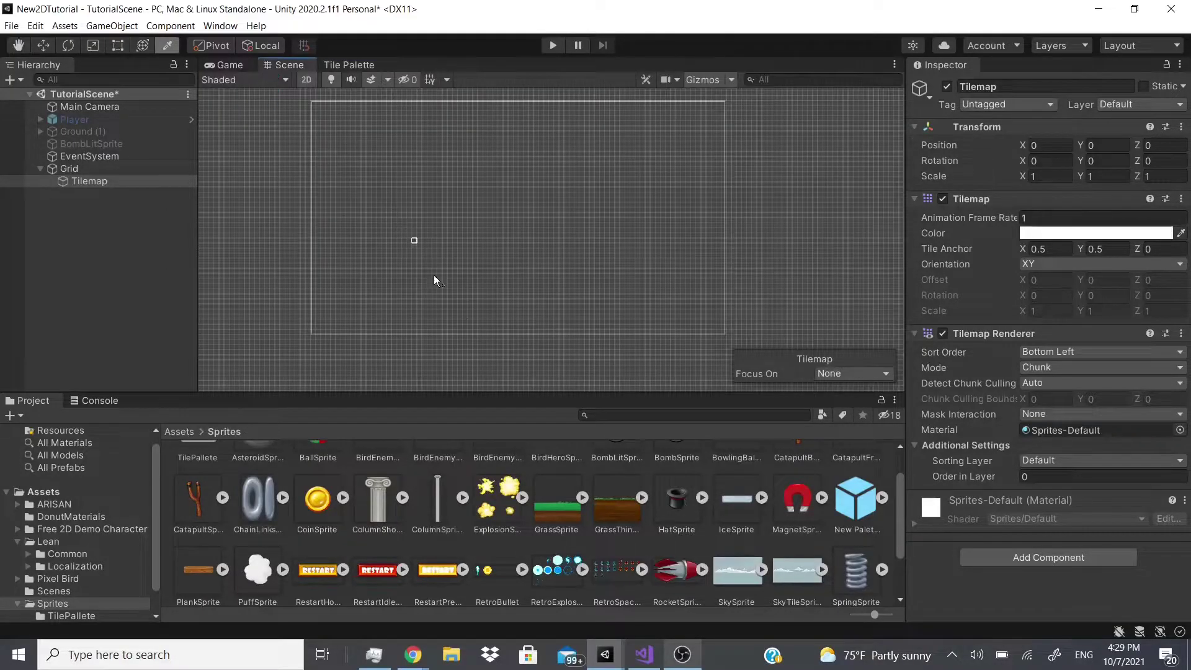
left_click(348, 64)
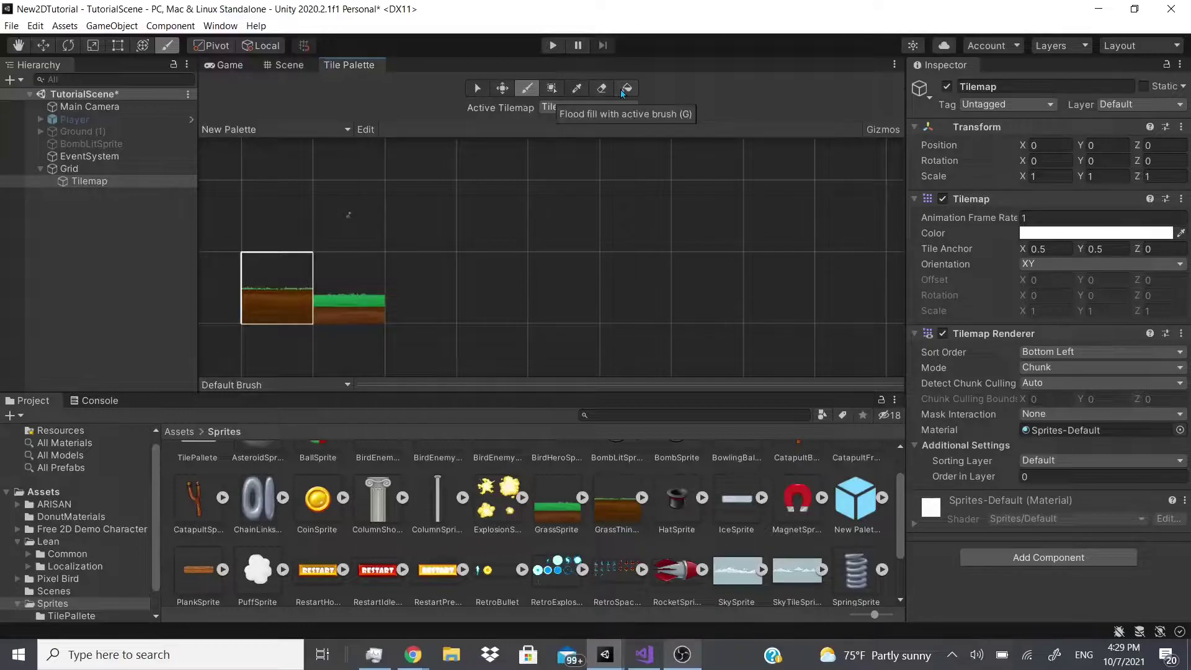
Step: Add GrassSprite to an empty palette cell, saving the tile over the existing GrassSprite asset in the TilePallete folder
scroll(558, 546, "up", 2)
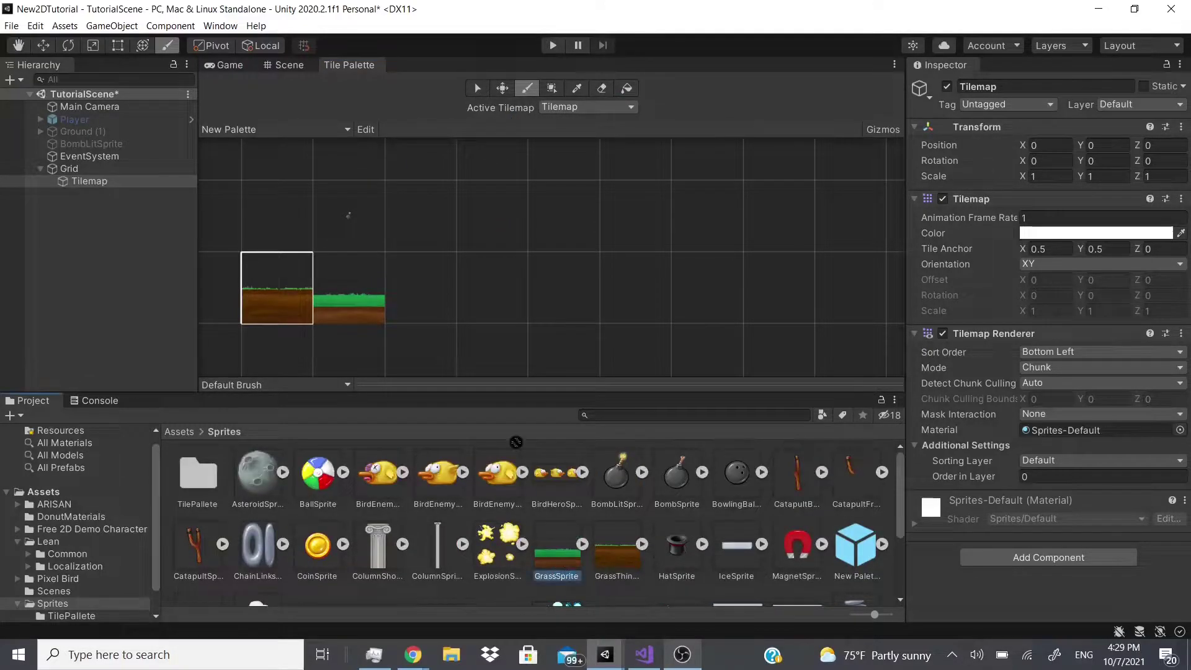
left_click_drag(428, 268, 427, 266)
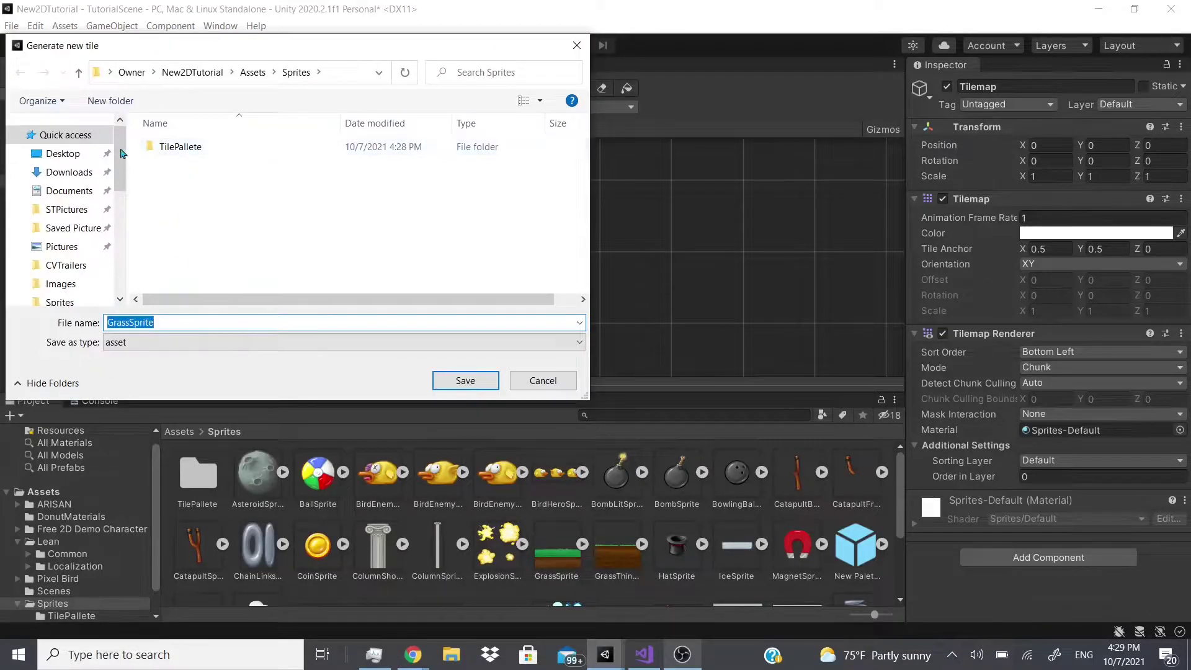
double_click(170, 147)
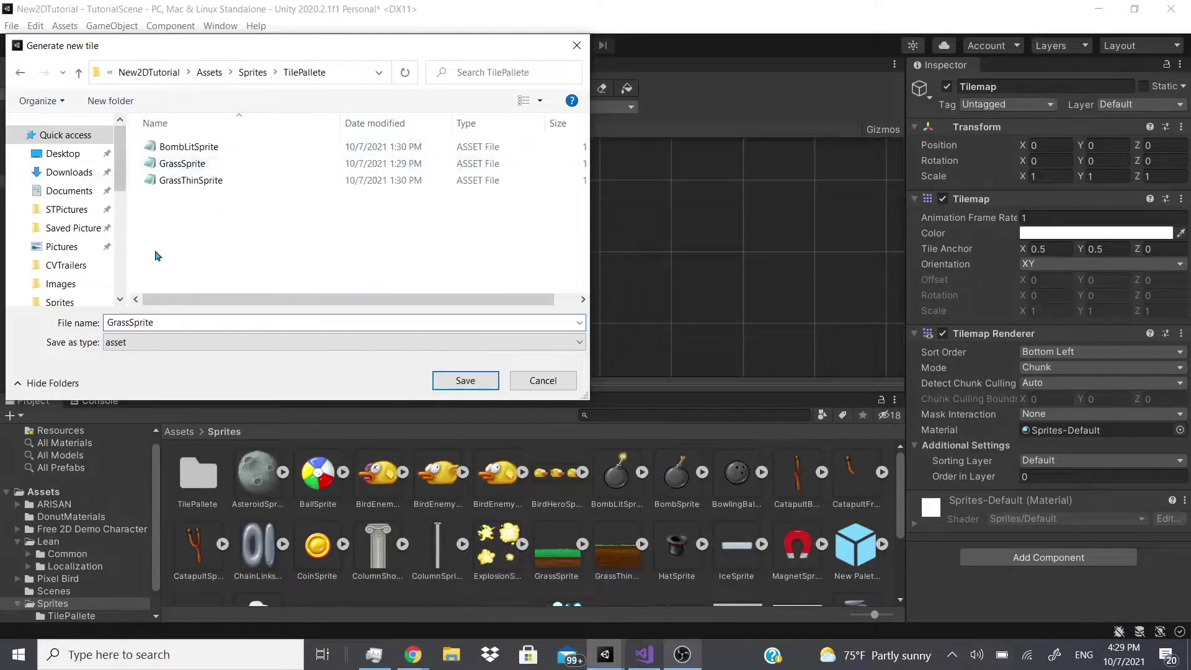
left_click(260, 163)
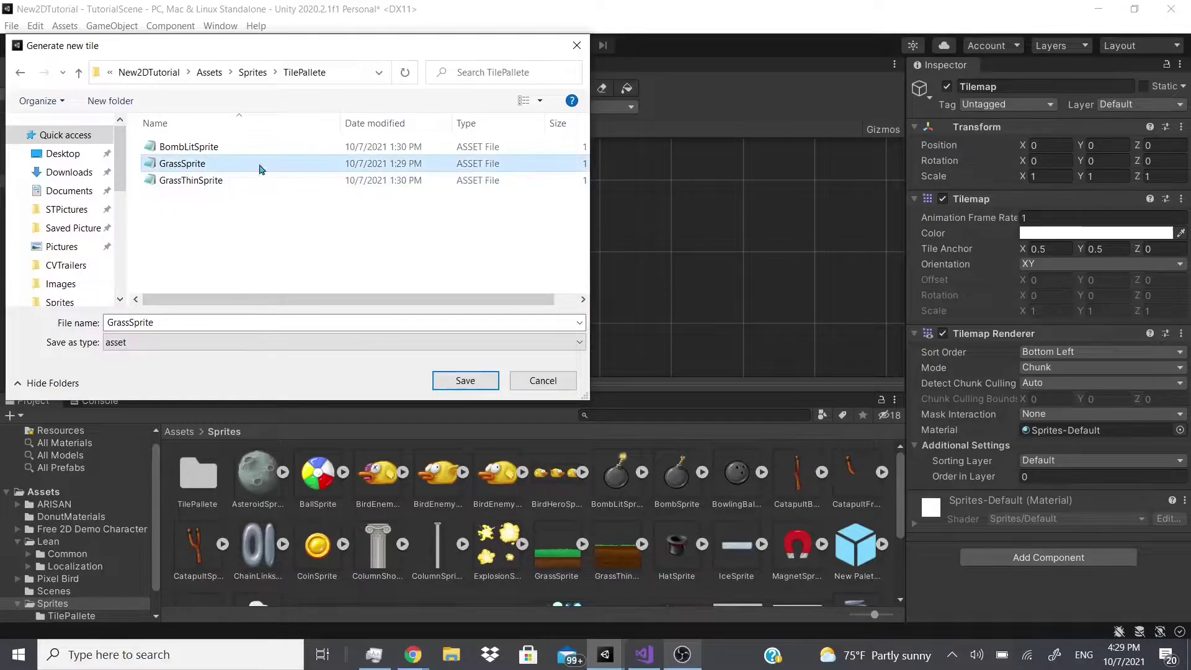
left_click(466, 380)
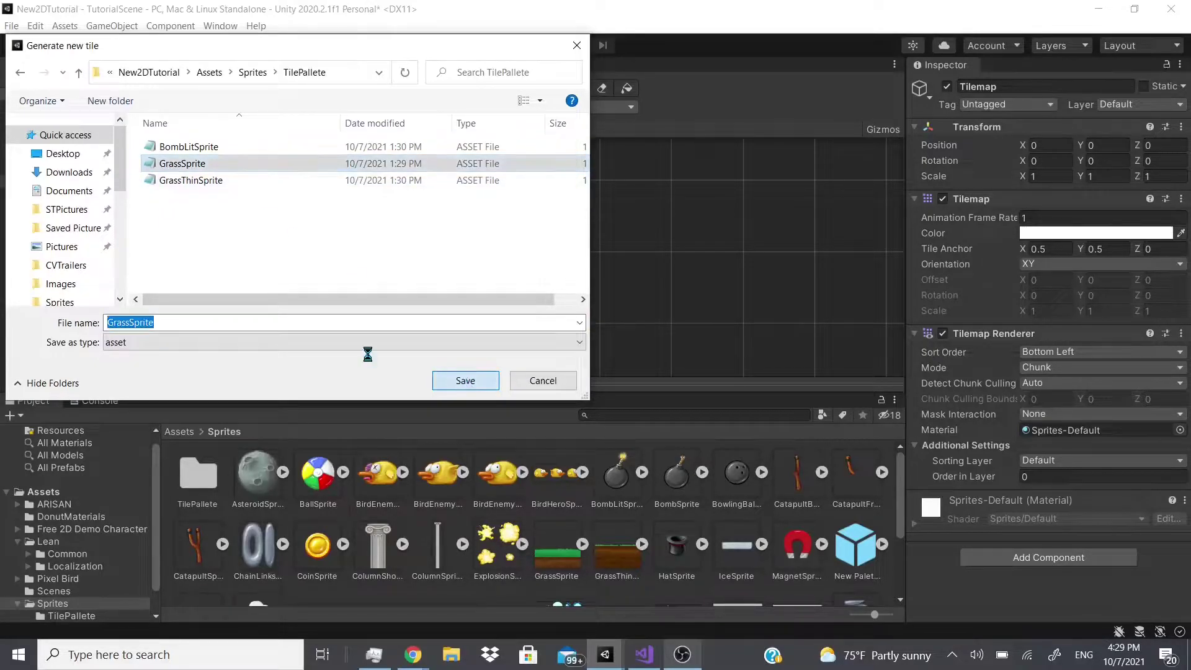
left_click(632, 329)
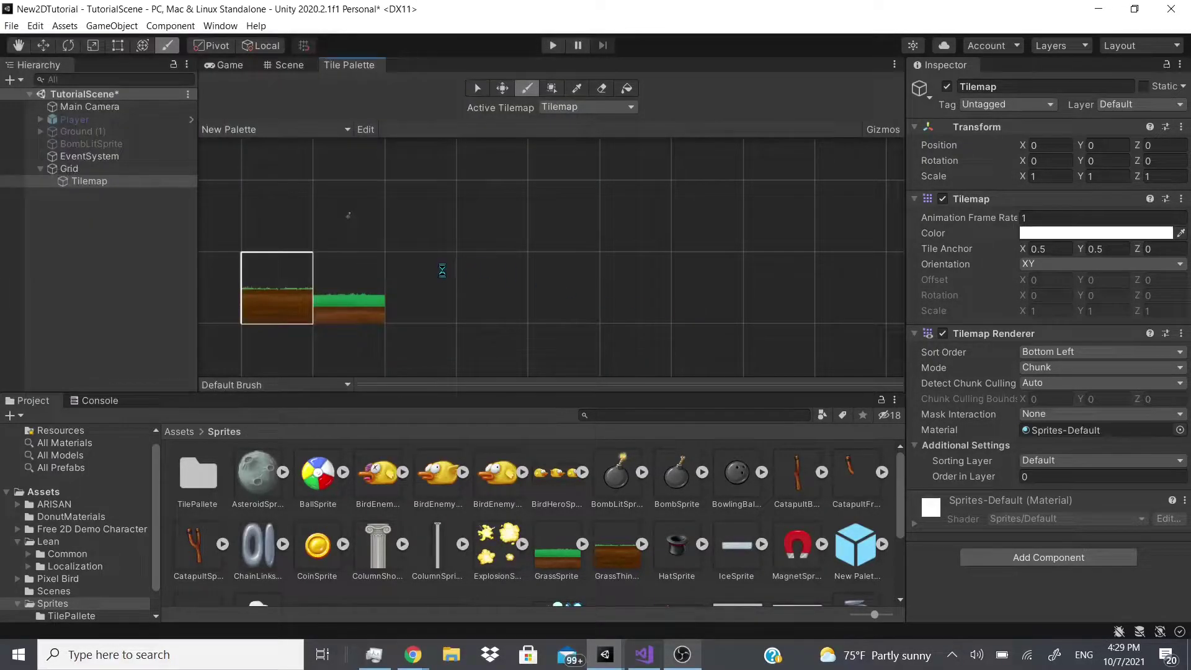
Step: Add PuffSprite to an empty palette cell, saving its tile as PuffSprite in the TilePallete folder
left_click(355, 299)
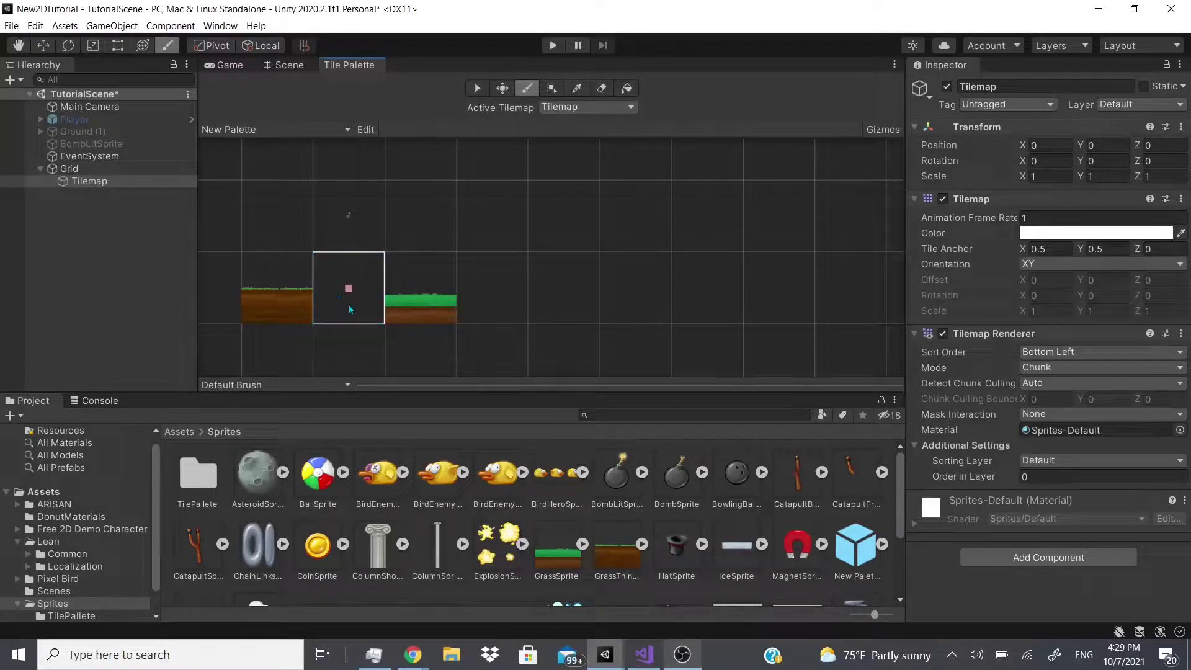
scroll(453, 560, "down", 3)
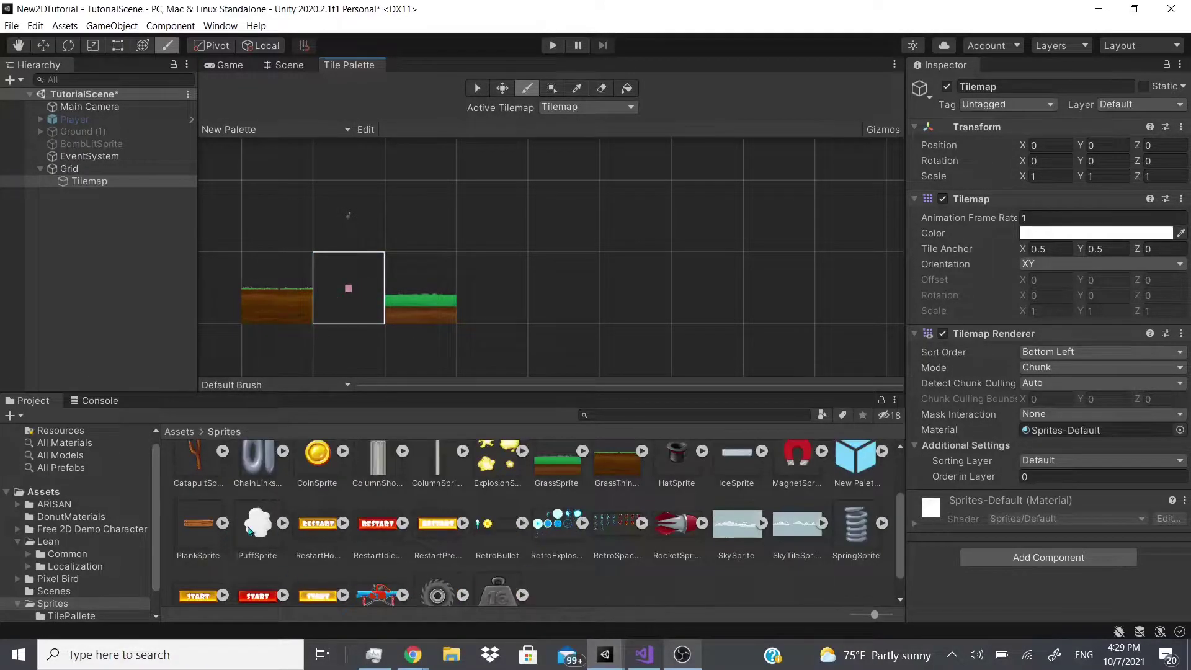
left_click_drag(437, 363, 508, 273)
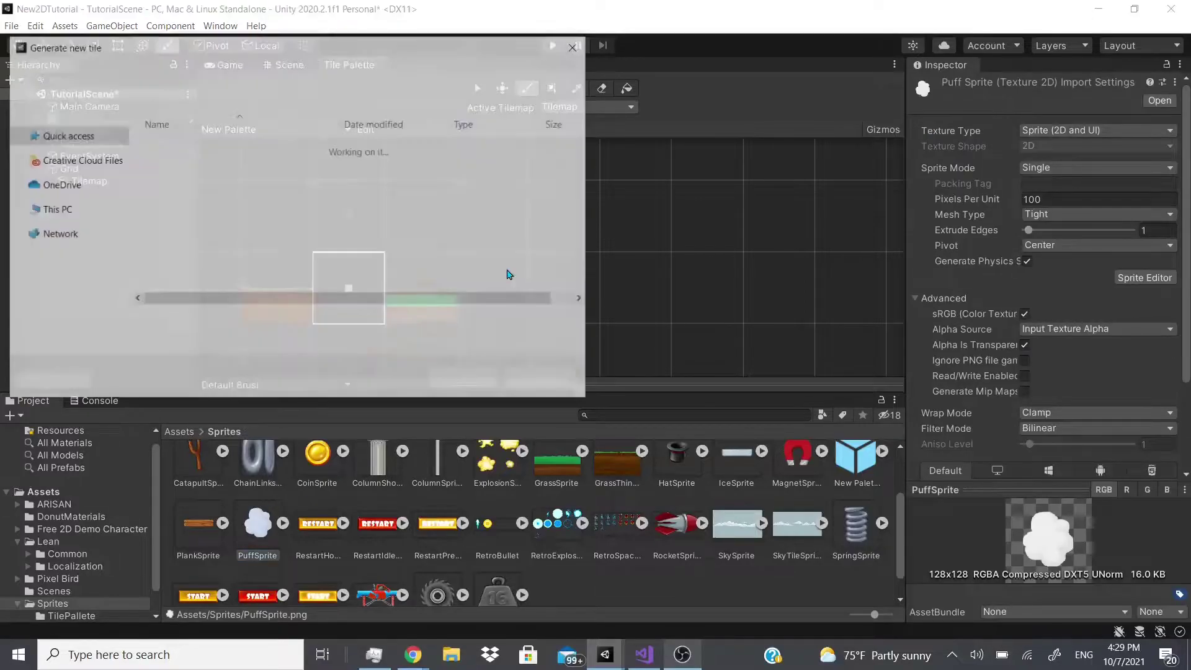
double_click(180, 148)
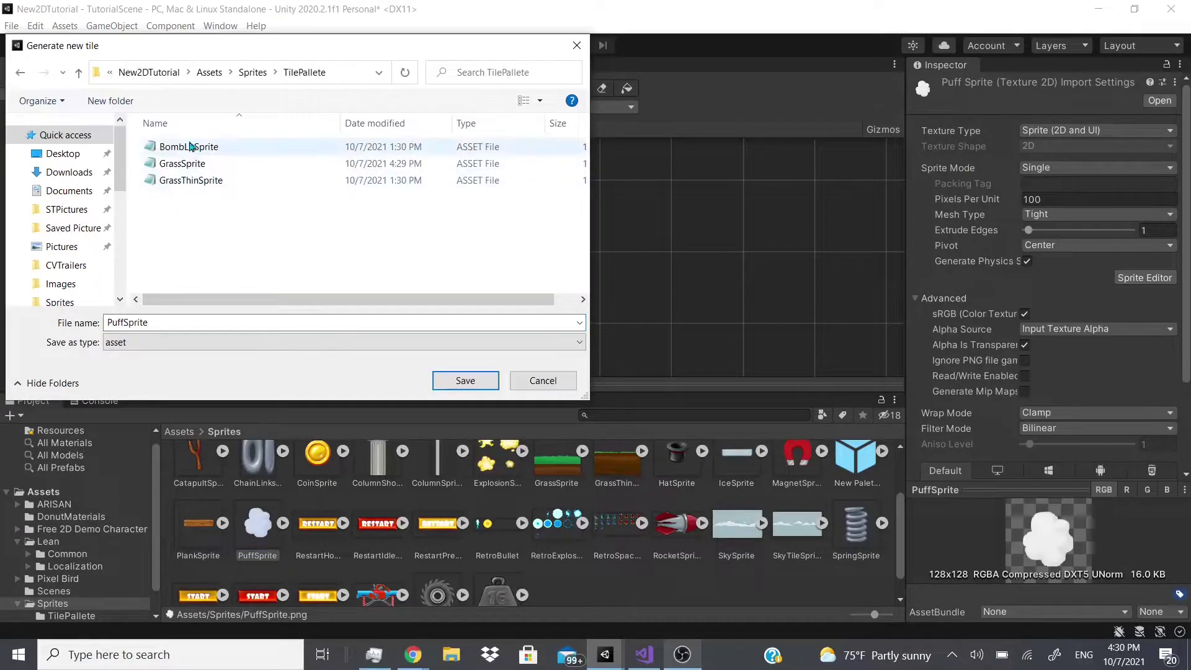
left_click(477, 386)
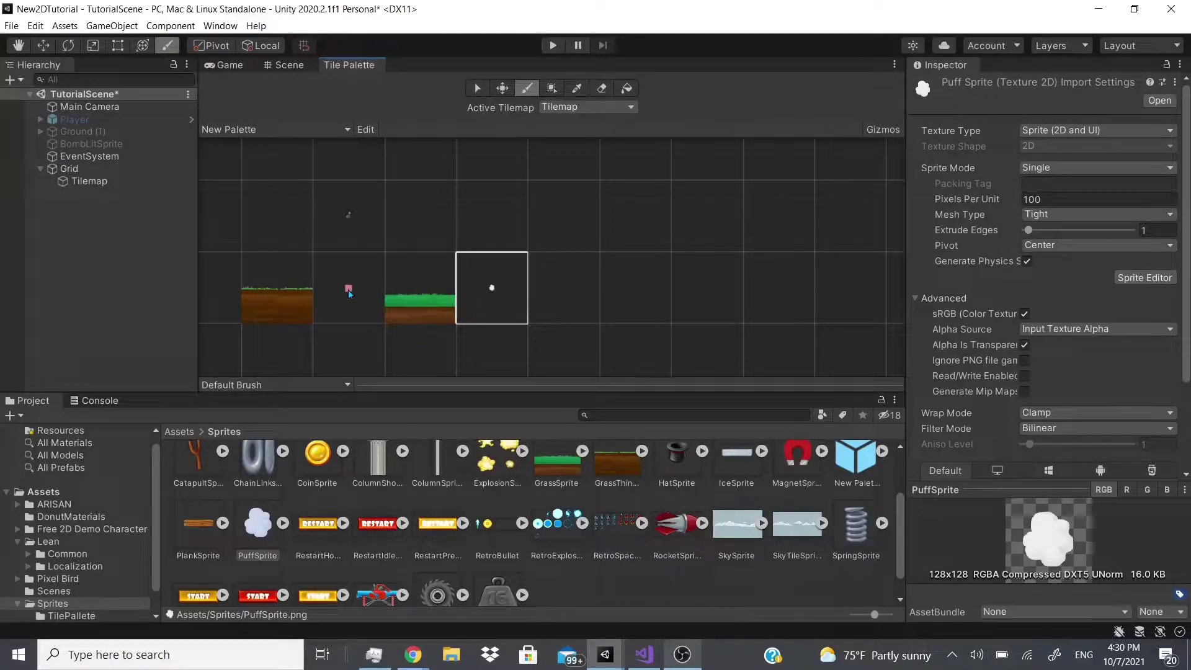
Step: Set PuffSprite's Pixels Per Unit to 20 and apply the import settings
scroll(451, 316, "up", 1)
left_click(403, 287)
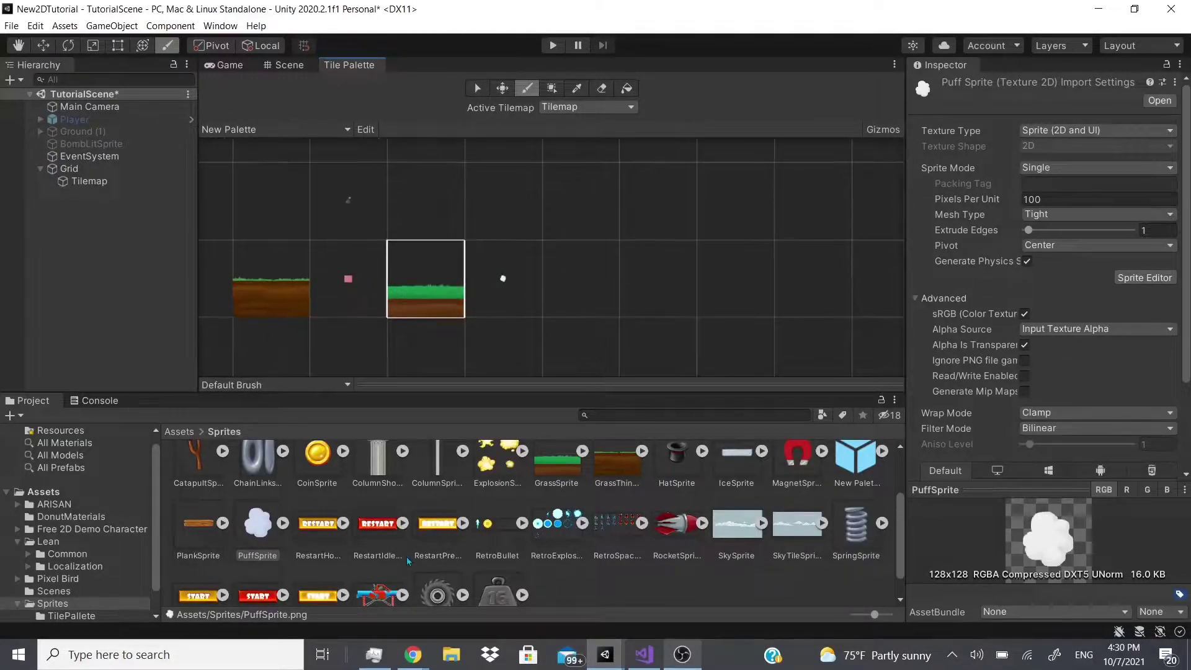
scroll(517, 531, "down", 1)
left_click(254, 494)
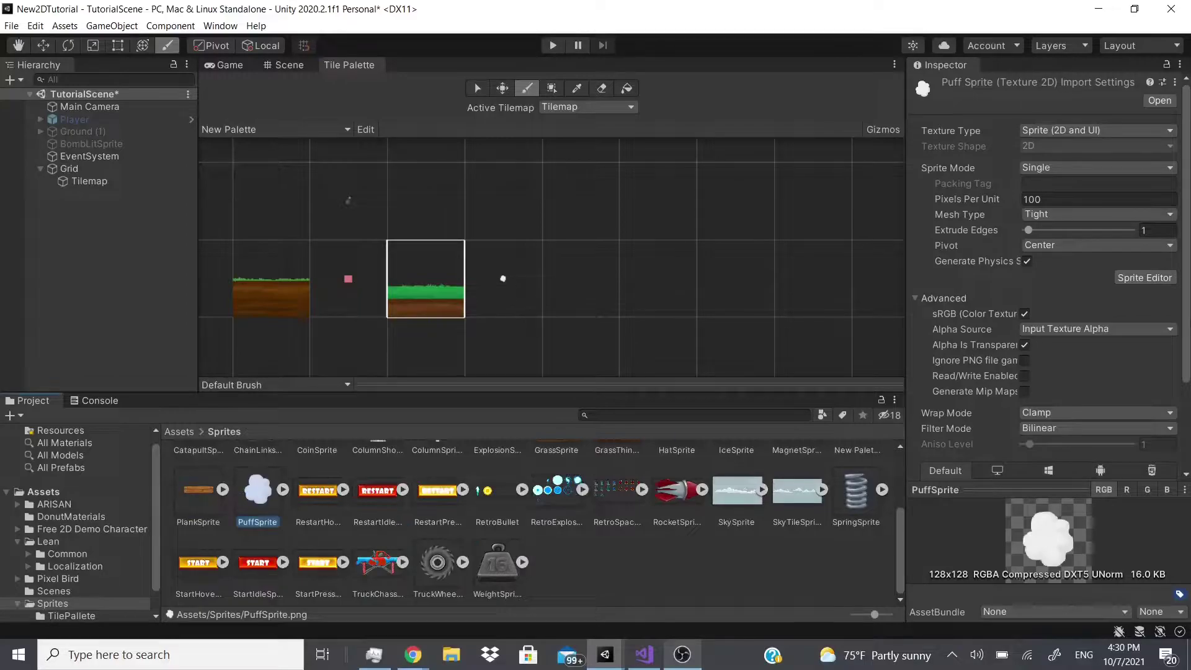
left_click(1079, 200)
type("50")
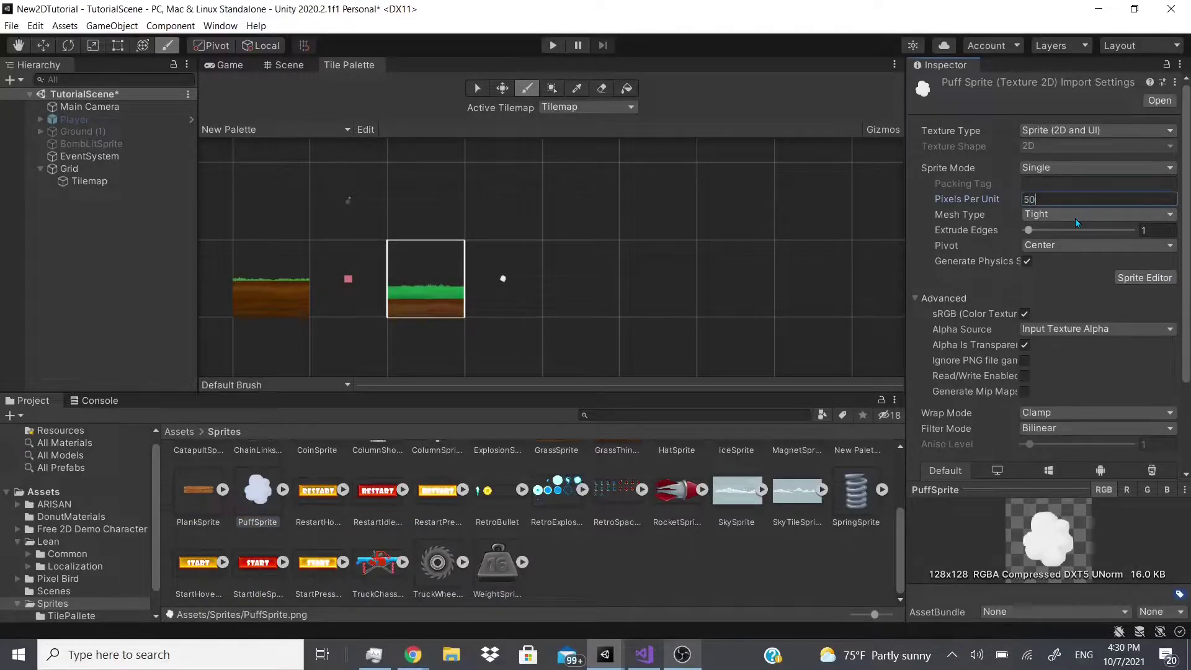
scroll(1061, 133, "down", 3)
left_click(1159, 466)
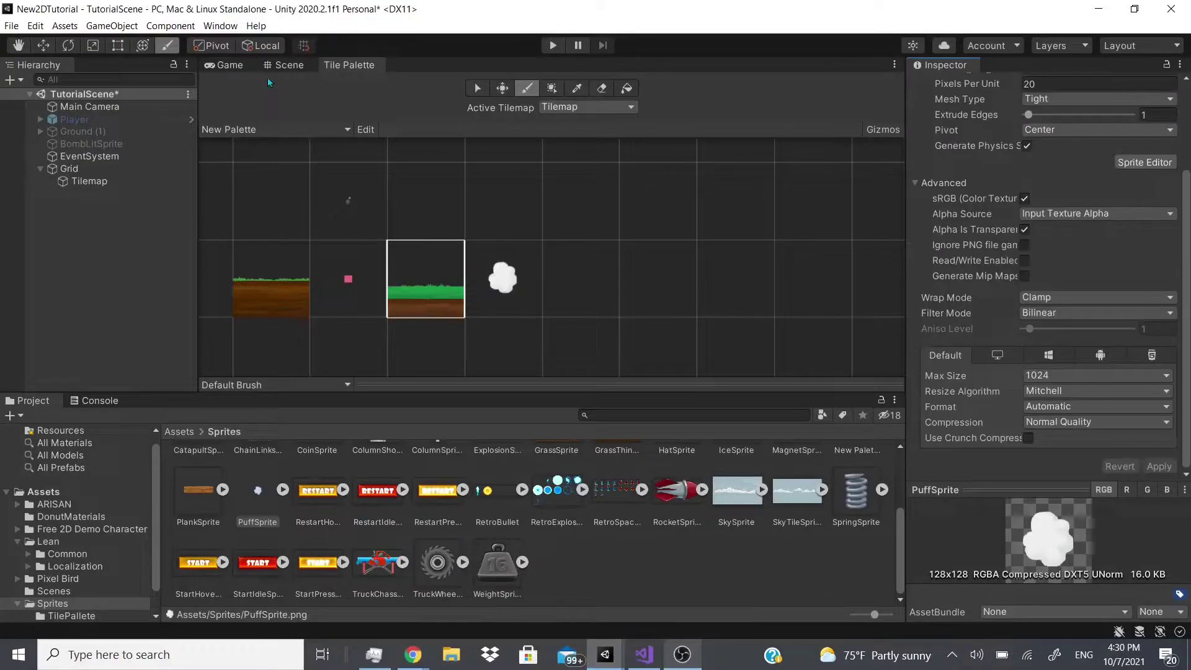
Step: Show the Scene view, dock the Tile Palette beside the Inspector, and widen that area
left_click(288, 65)
left_click_drag(349, 65, 1012, 68)
left_click_drag(906, 211, 796, 211)
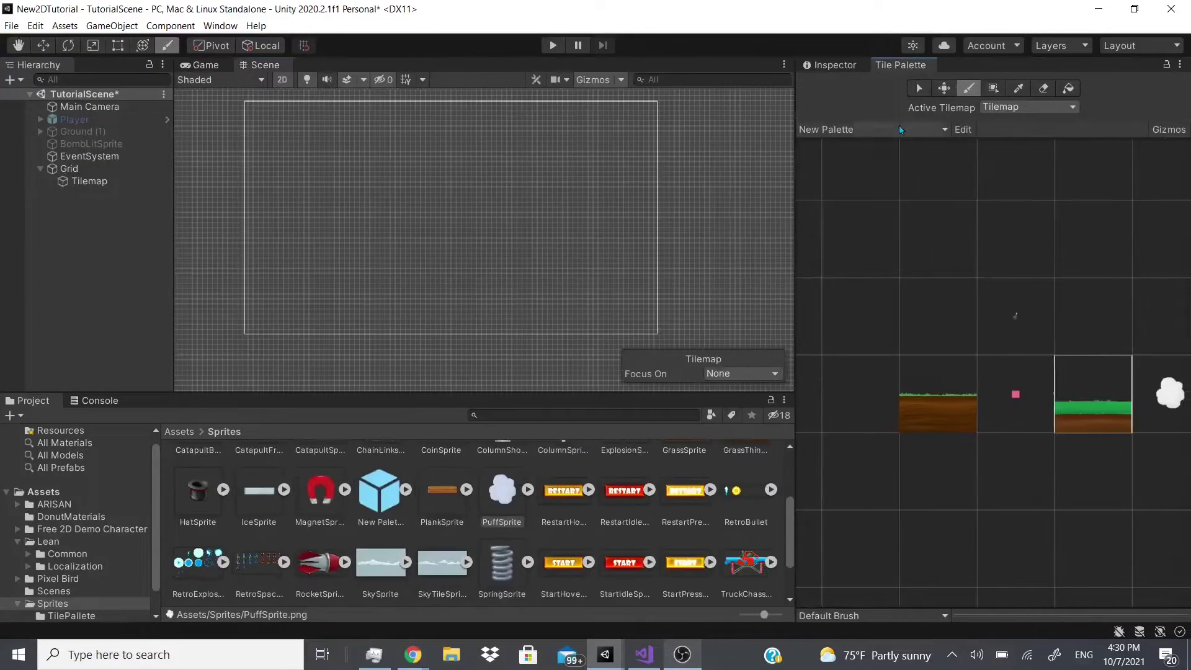
Step: Paint ground along the camera frame's lower edge, starting with GrassSprite tiles and continuing with thin-grass dirt tiles that rise in two steps
left_click(970, 88)
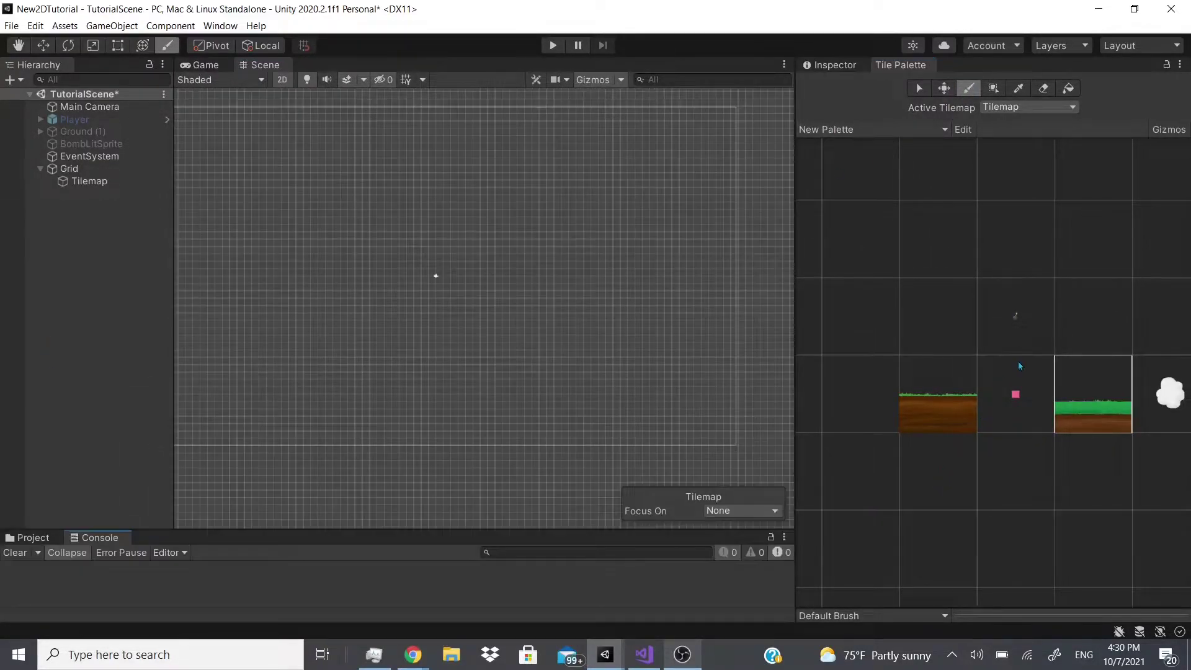
left_click(939, 401)
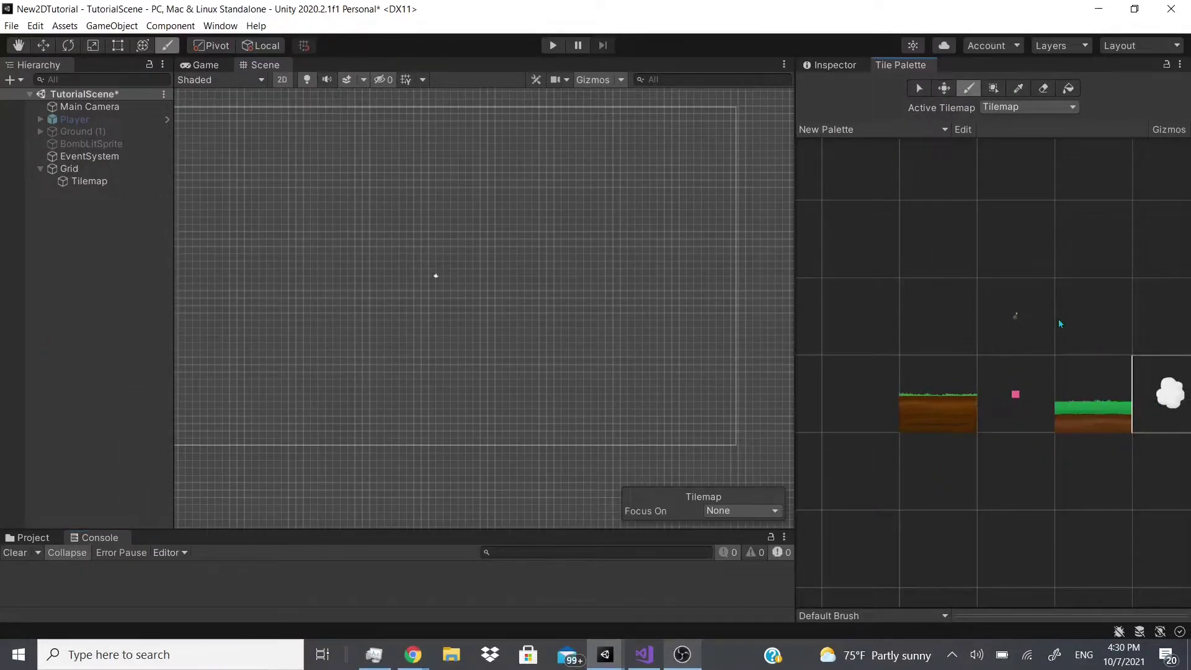
left_click(1095, 422)
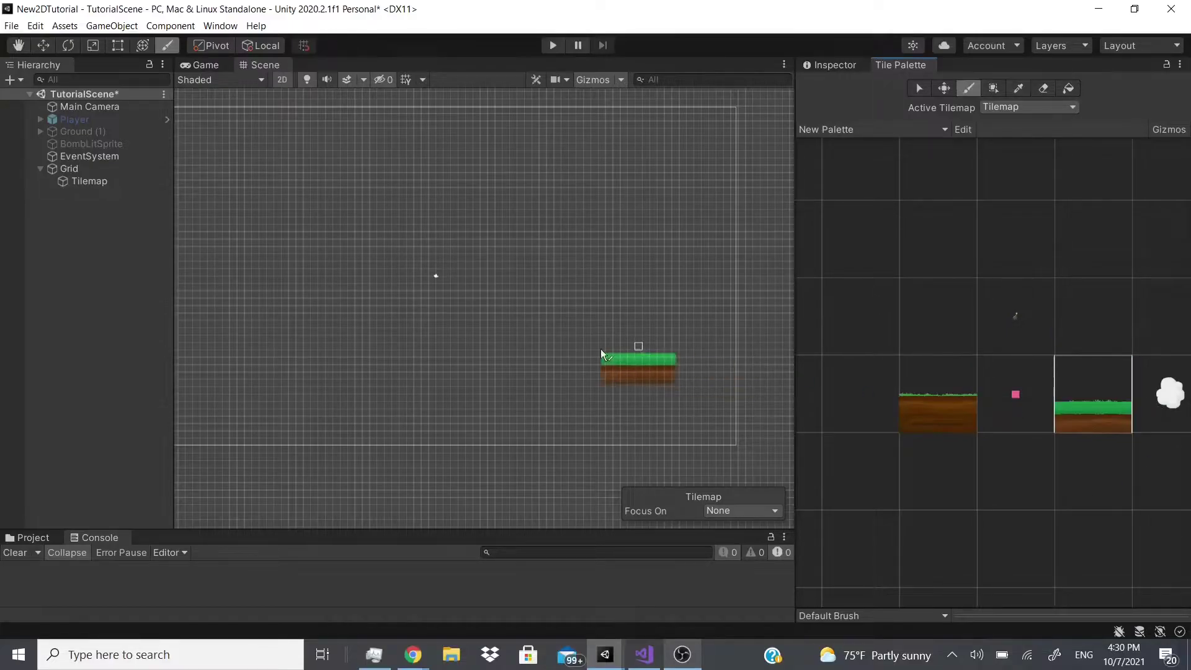
scroll(307, 378, "down", 1)
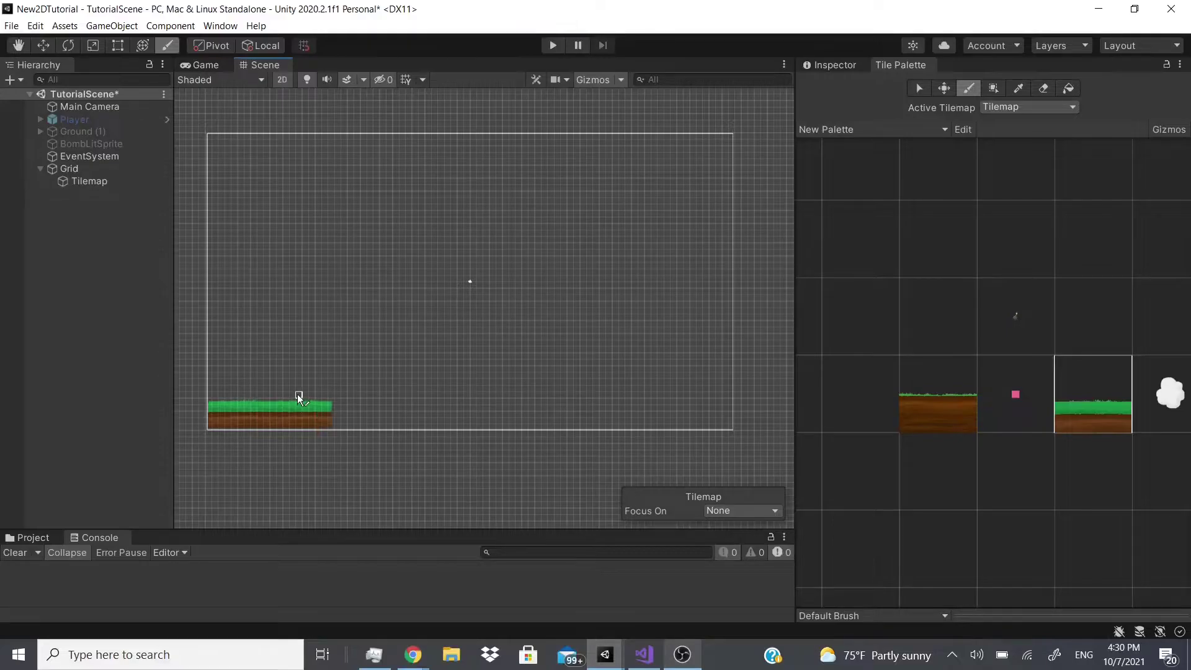
left_click(363, 396)
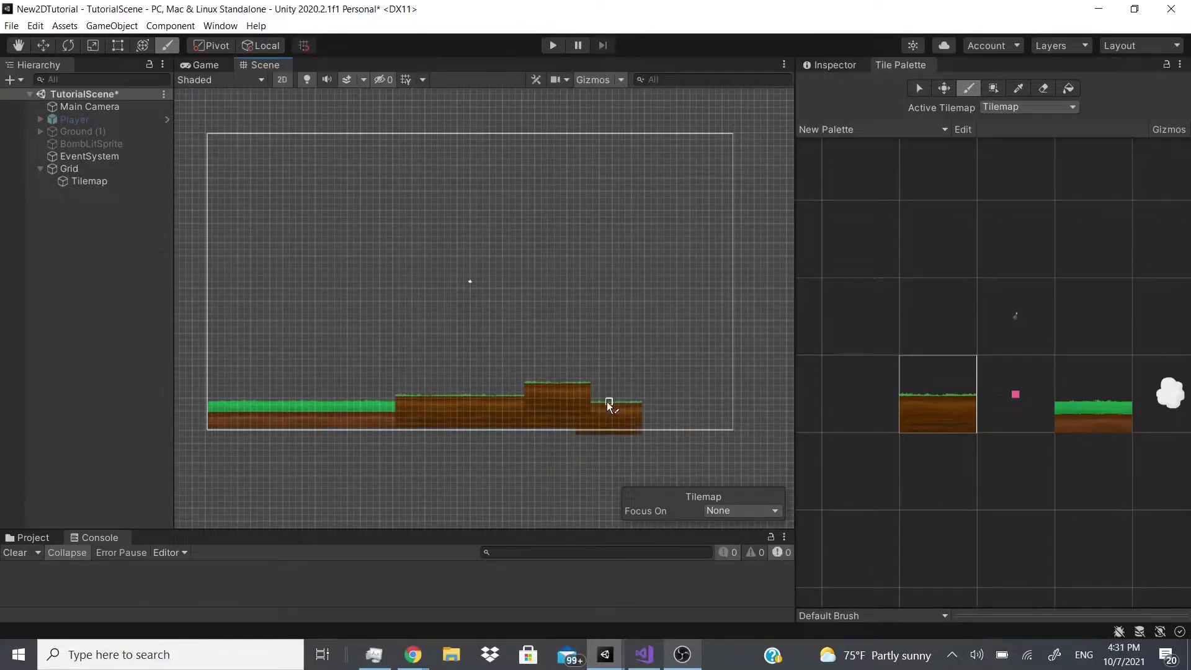
left_click_drag(609, 386, 614, 363)
Step: Paint six clouds with the PuffSprite tile across the sky area above the ground
left_click(1170, 392)
left_click(583, 278)
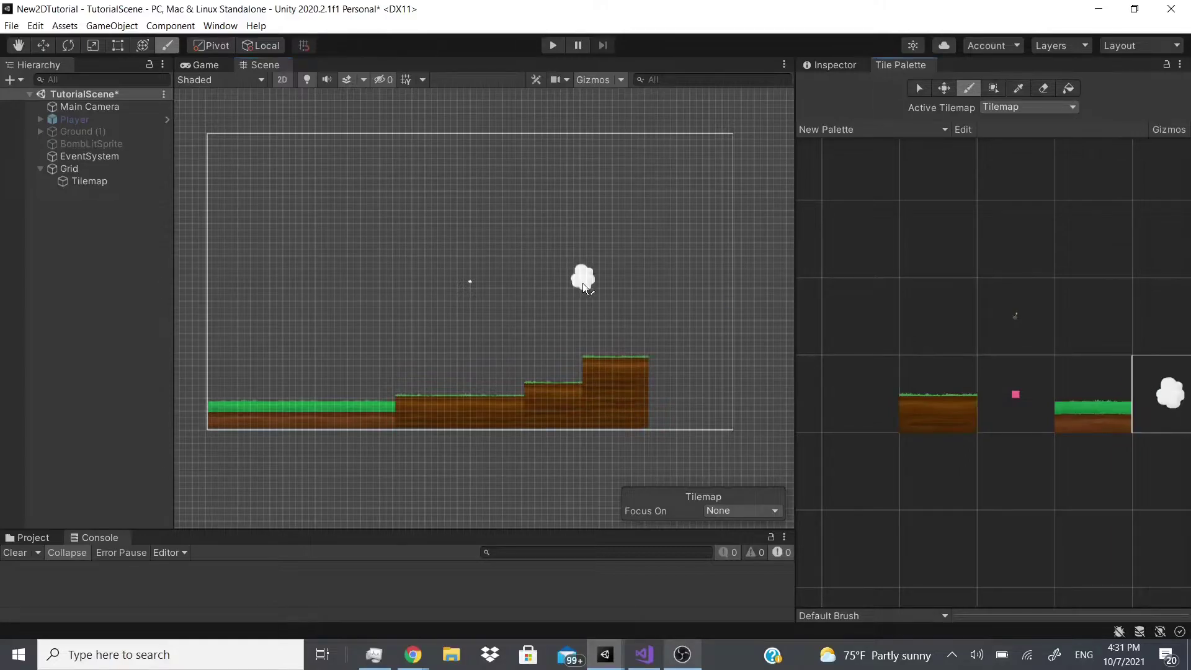
left_click(364, 229)
left_click(228, 251)
left_click(292, 297)
left_click(531, 264)
left_click(557, 202)
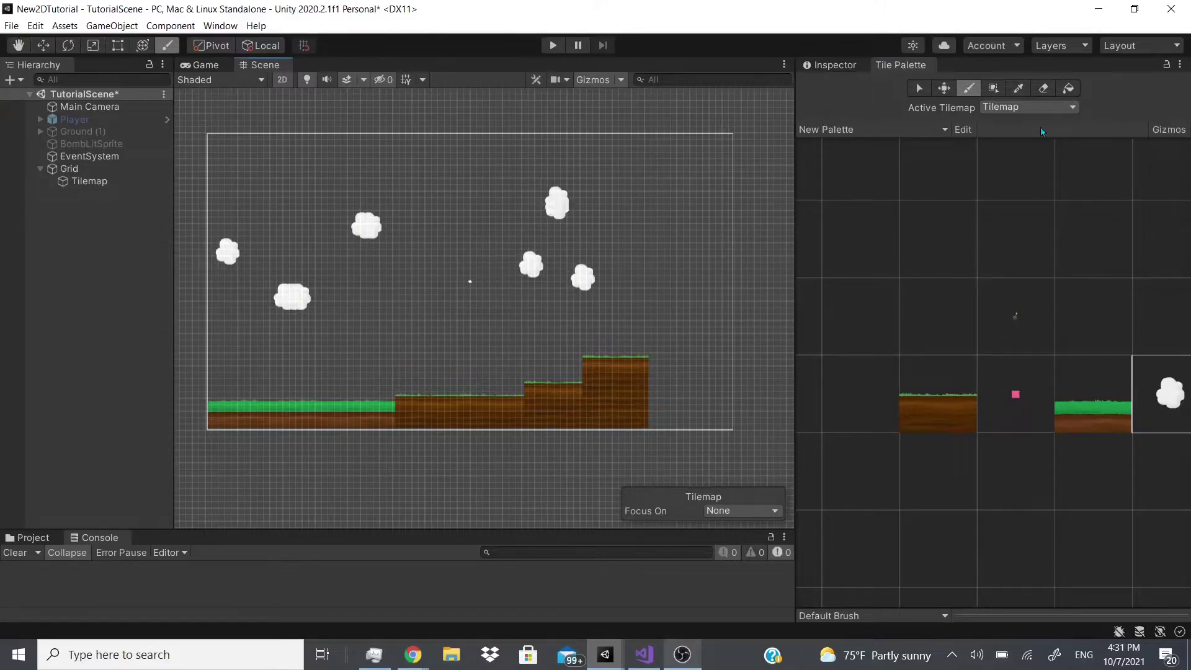
Step: Erase the two clouds nearest the tall dirt step and the lowest tiles of that step
left_click(1043, 88)
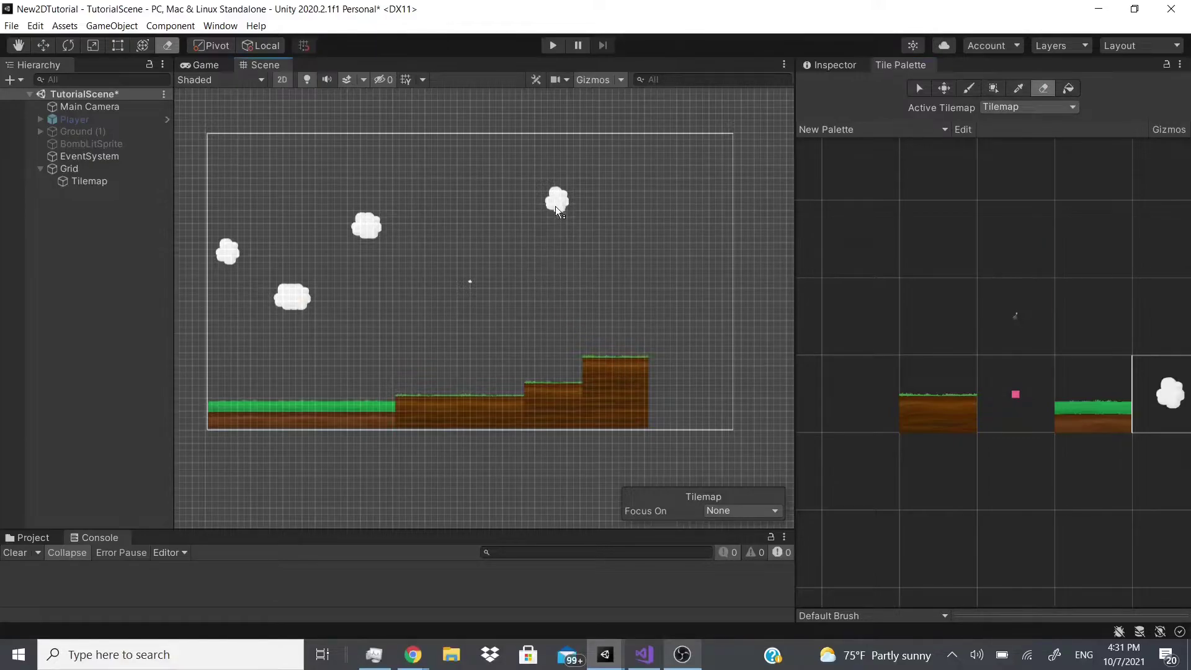
left_click_drag(617, 412, 575, 412)
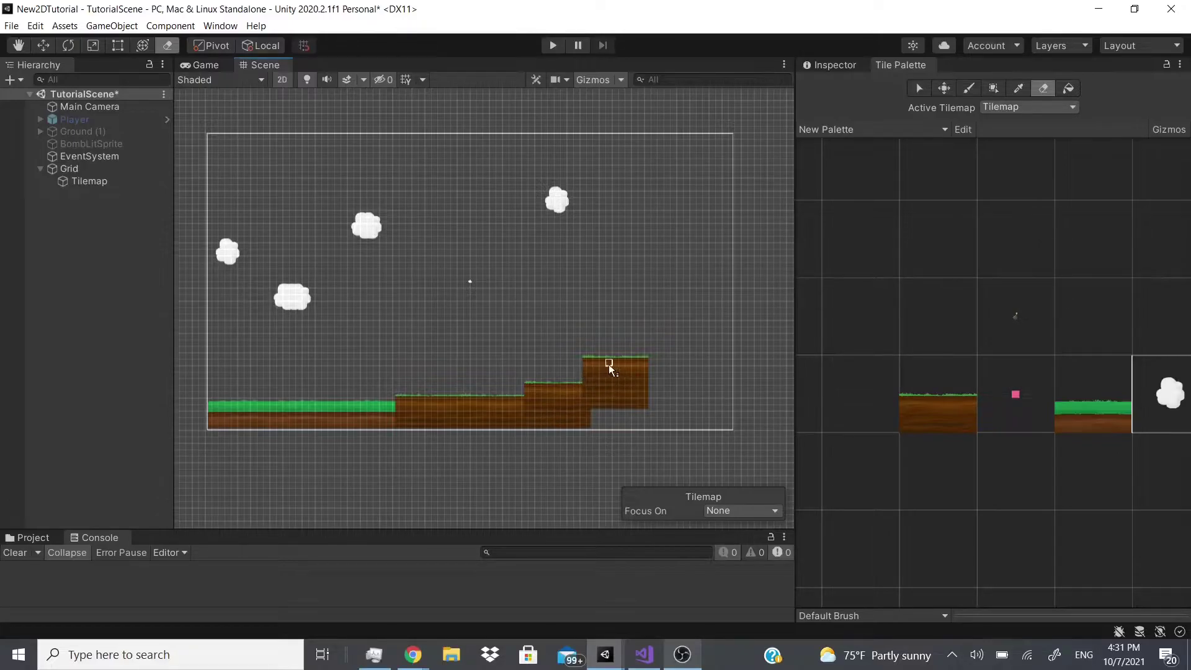
Step: Erase more dirt beneath the tall step, the raised tiles of the middle step, and the remaining floating dirt block
left_click_drag(597, 381, 591, 381)
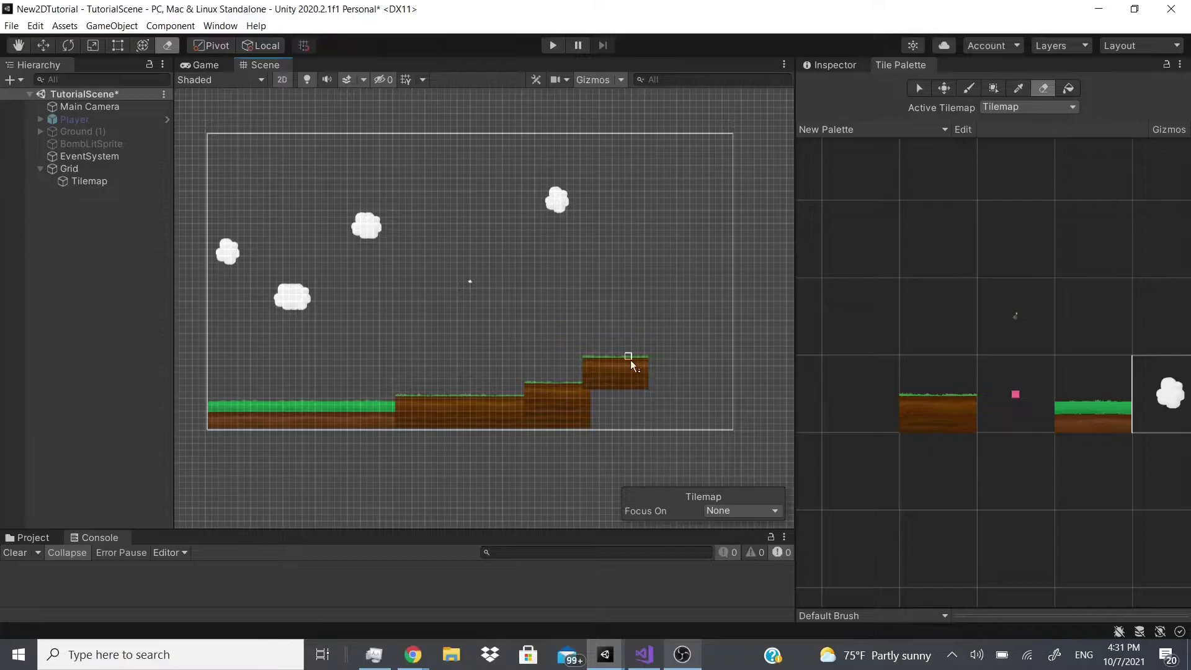
left_click_drag(530, 390, 577, 389)
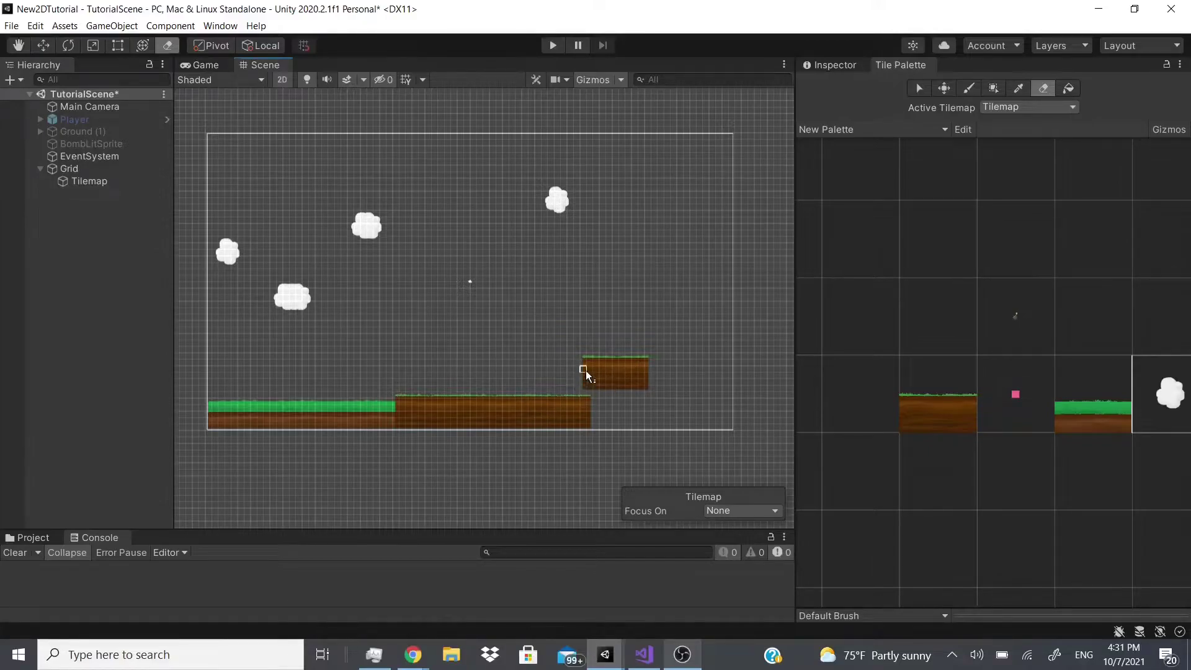
key("i")
left_click_drag(595, 367, 648, 394)
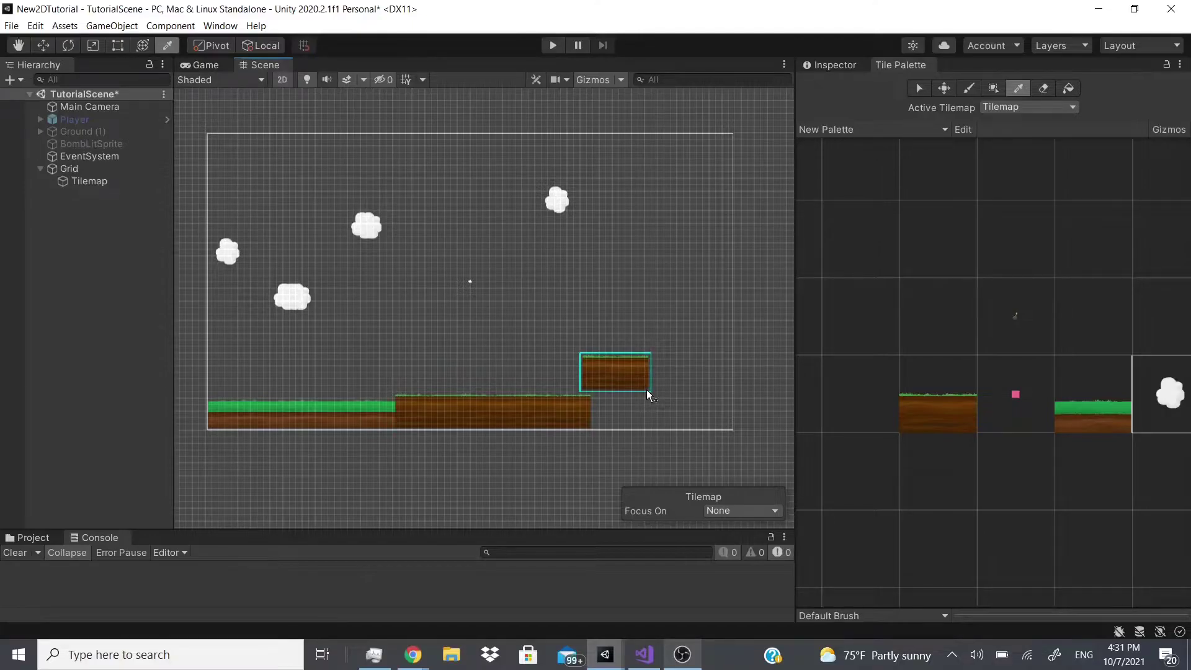
key("d")
left_click(646, 390)
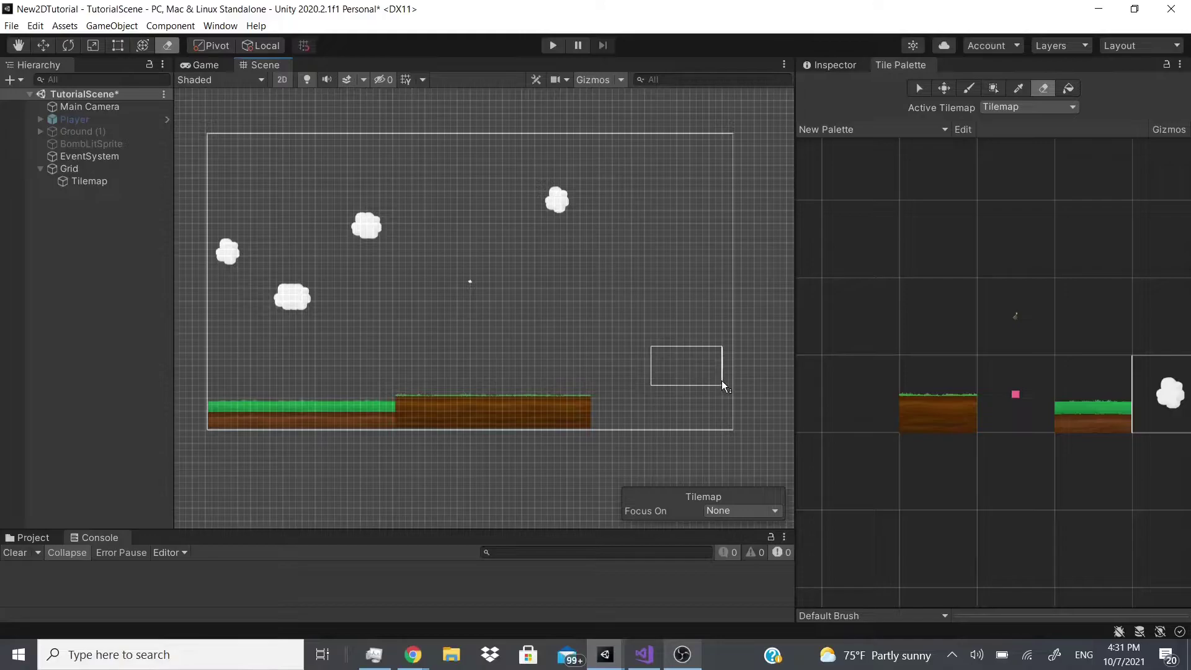
Step: Undo the last dirt erasures back to the stepped ground with both raised levels
key("ctrl+z")
key("ctrl+z")
mouse_move(517, 245)
left_mouse_down("ctrl")
mouse_move(540, 269)
mouse_move(737, 333)
left_mouse_up("ctrl")
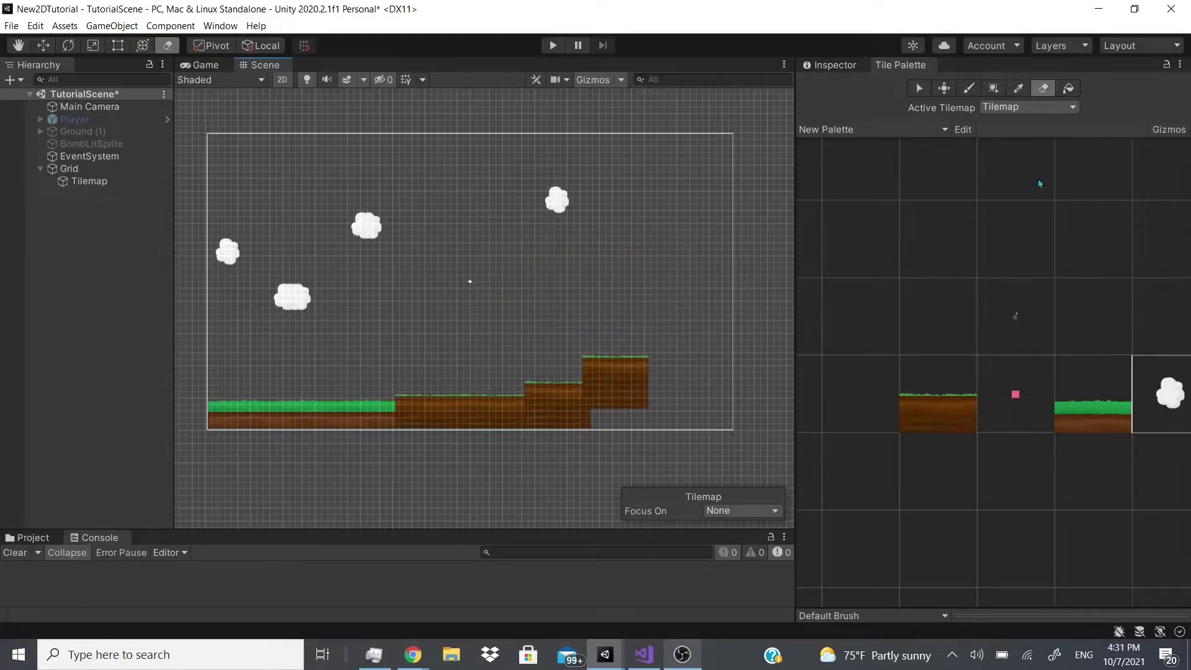
Step: Switch between the palette's filled-box, picker and brush tools, and leave the filled-box tool active
left_click(996, 91)
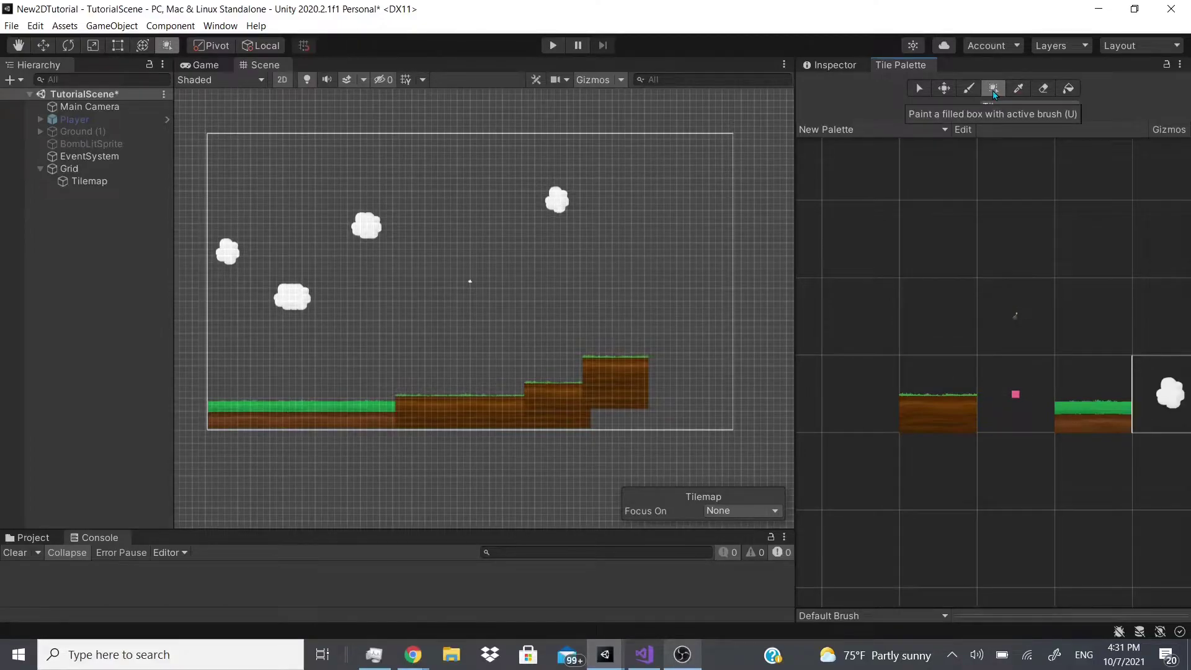
left_click(993, 91)
left_click(993, 90)
left_click(984, 92)
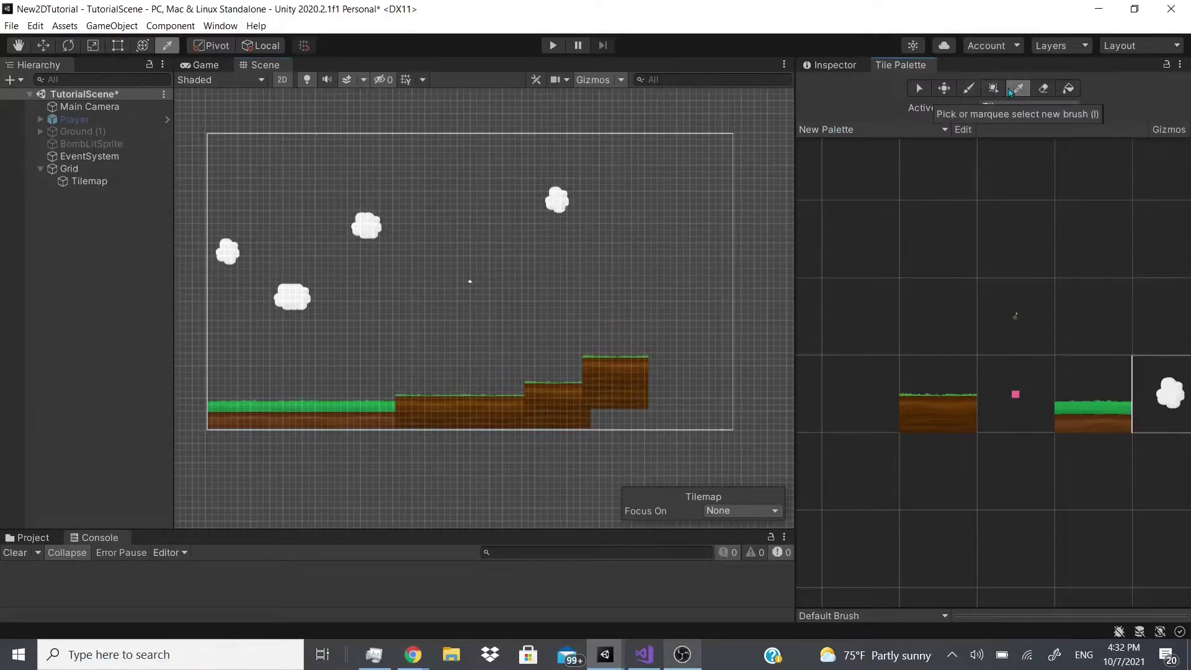
left_click(998, 90)
key("b")
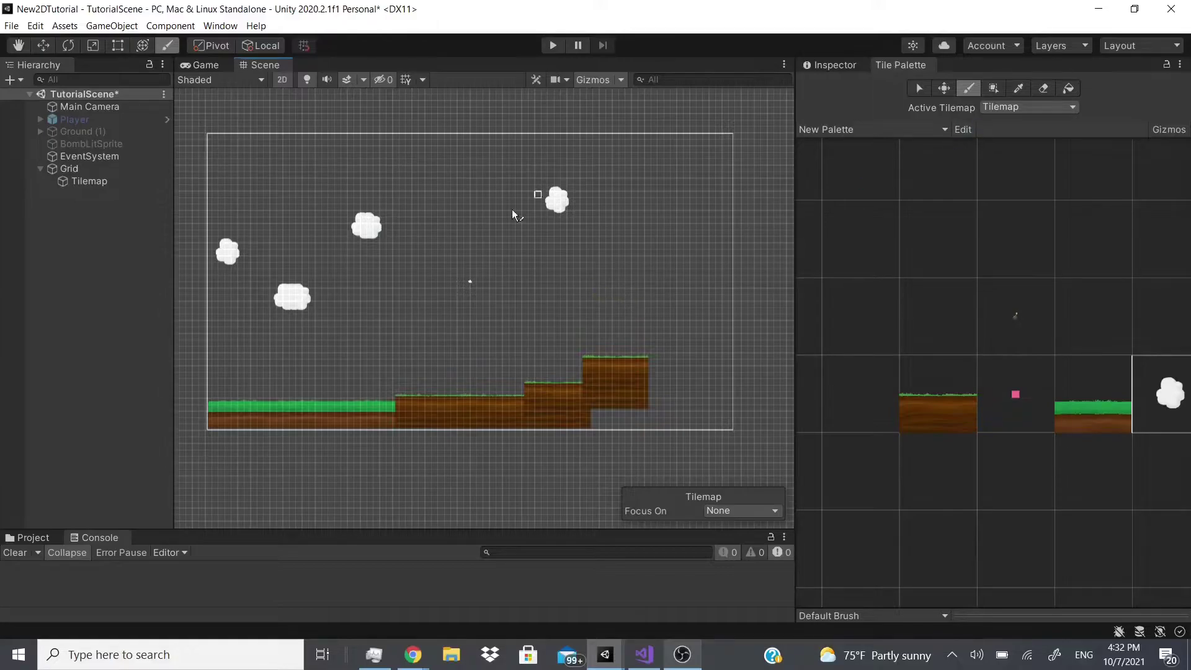
key("u")
left_click(897, 137)
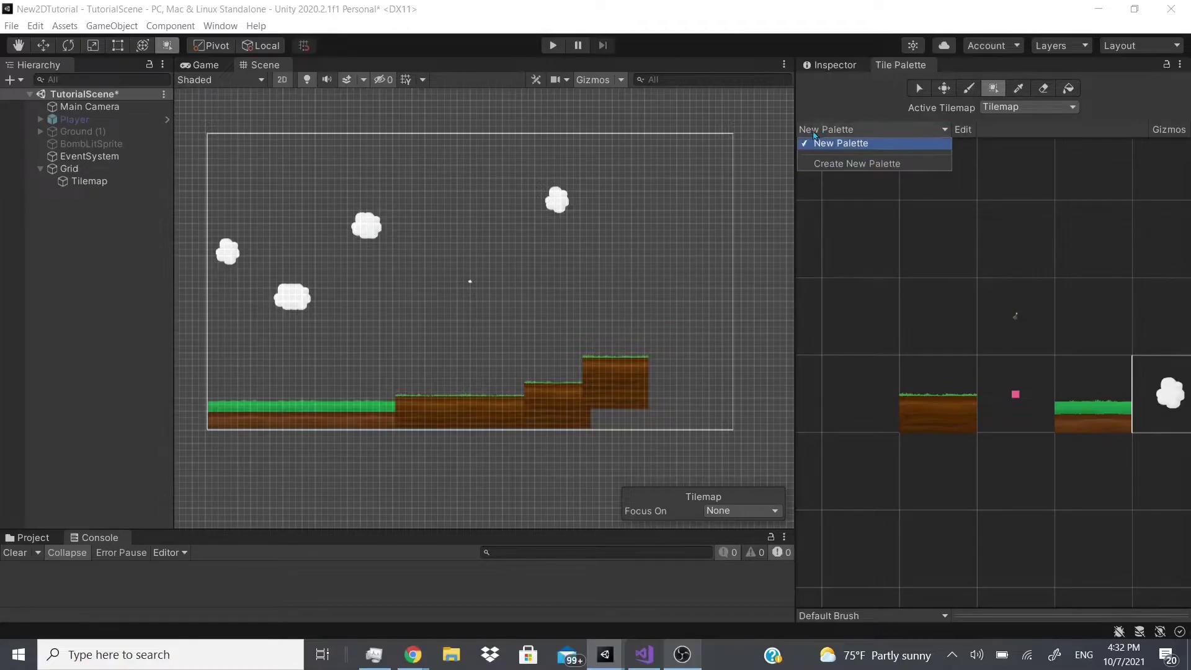
left_click(825, 163)
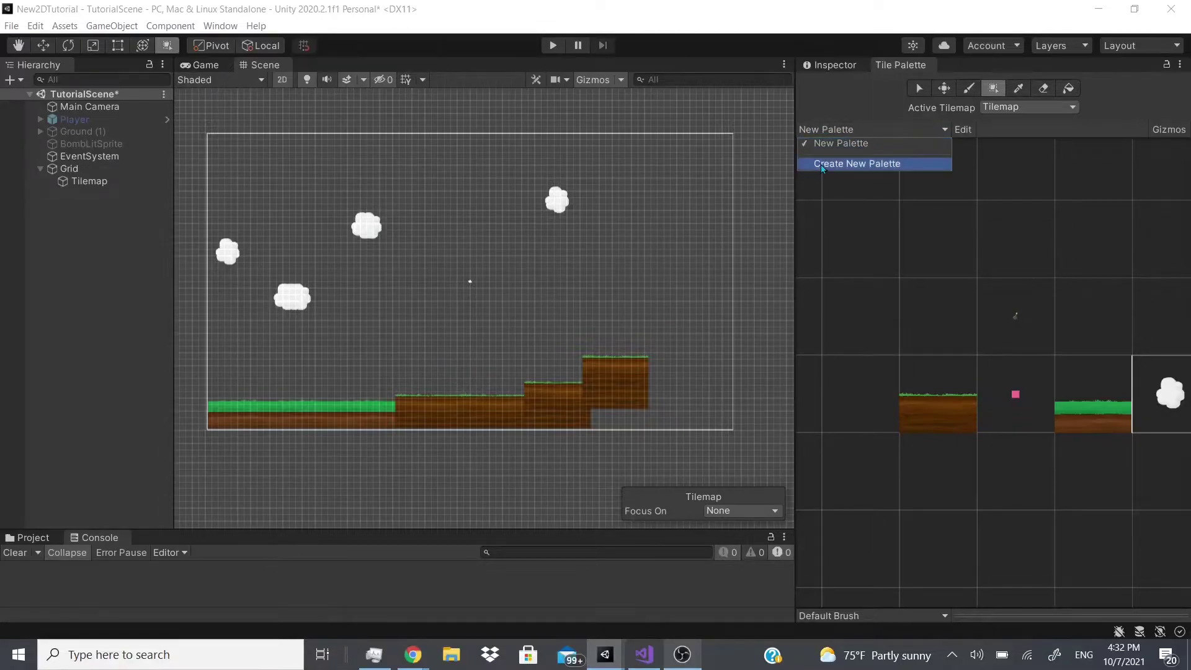
left_click_drag(708, 161, 378, 172)
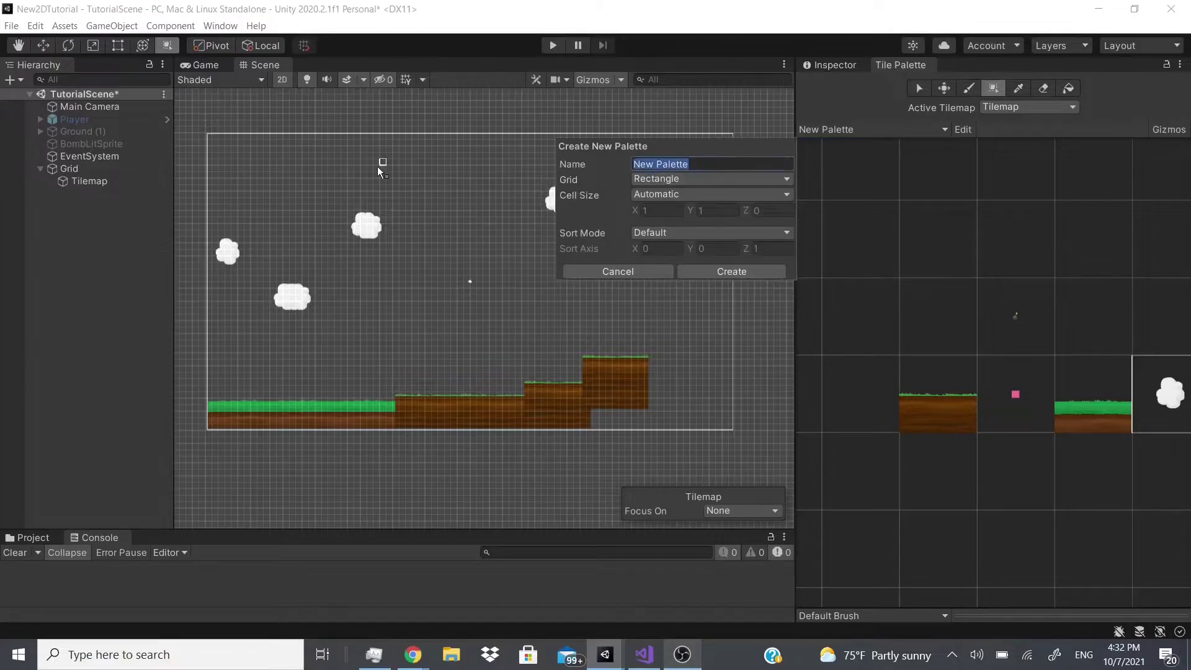
key("Escape")
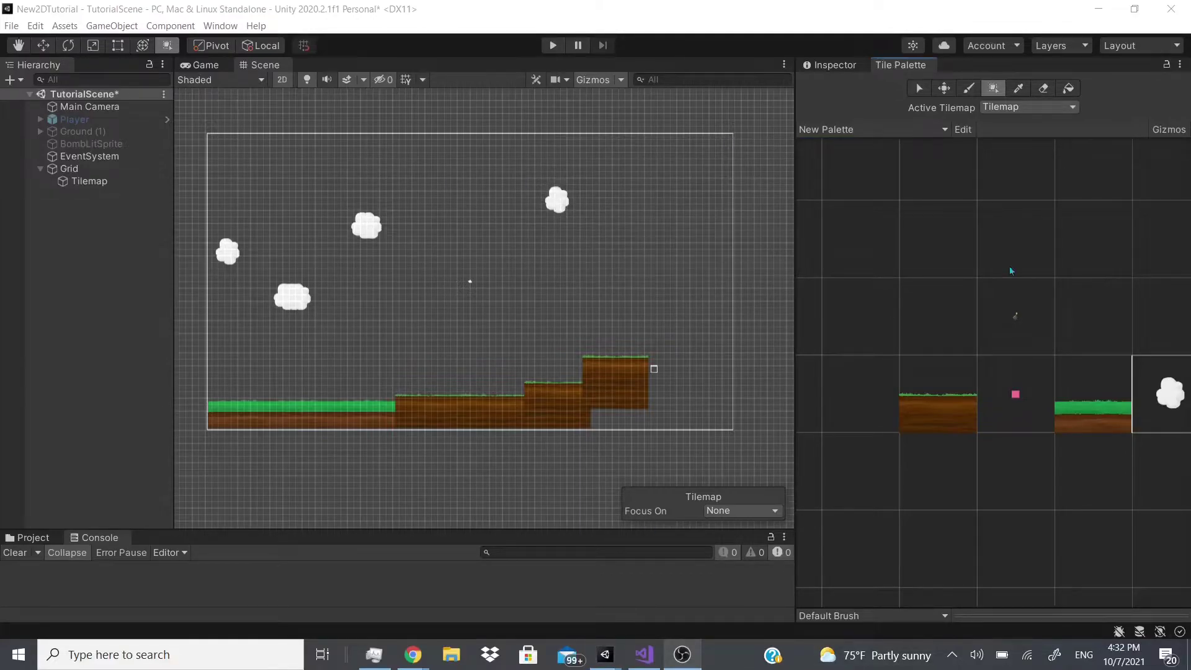
Step: Create a new tile palette named TutorialPalette with a Rectangle grid and Automatic cell size
left_click(899, 129)
left_click(831, 155)
type("Tu")
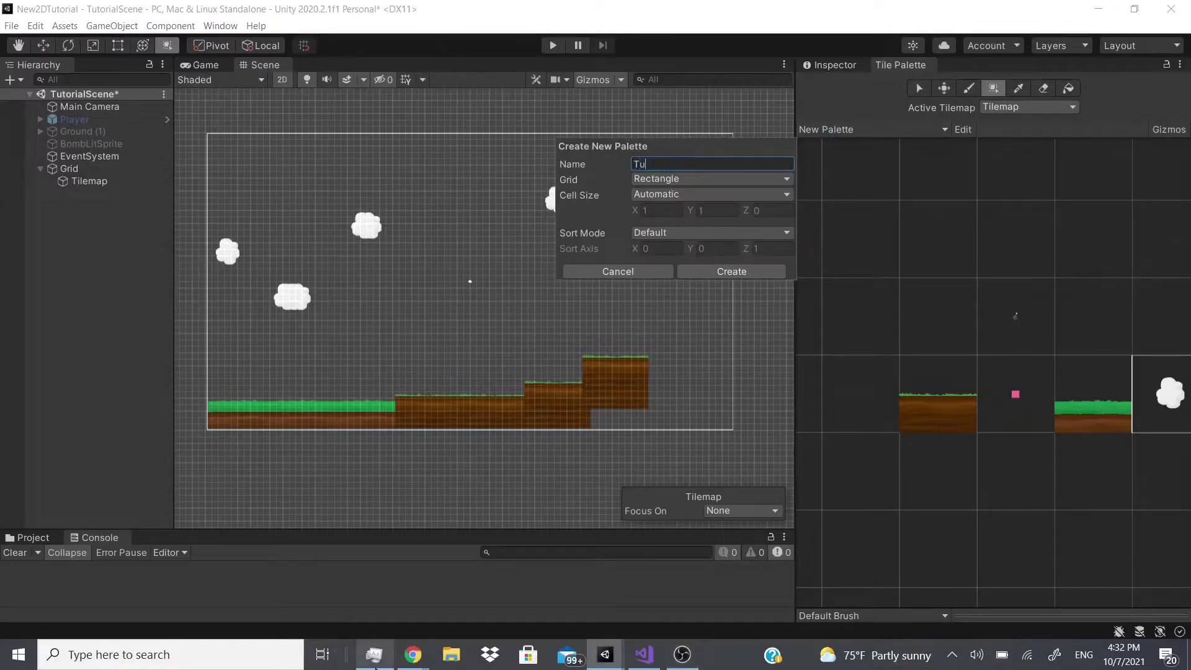
type("torialPalette")
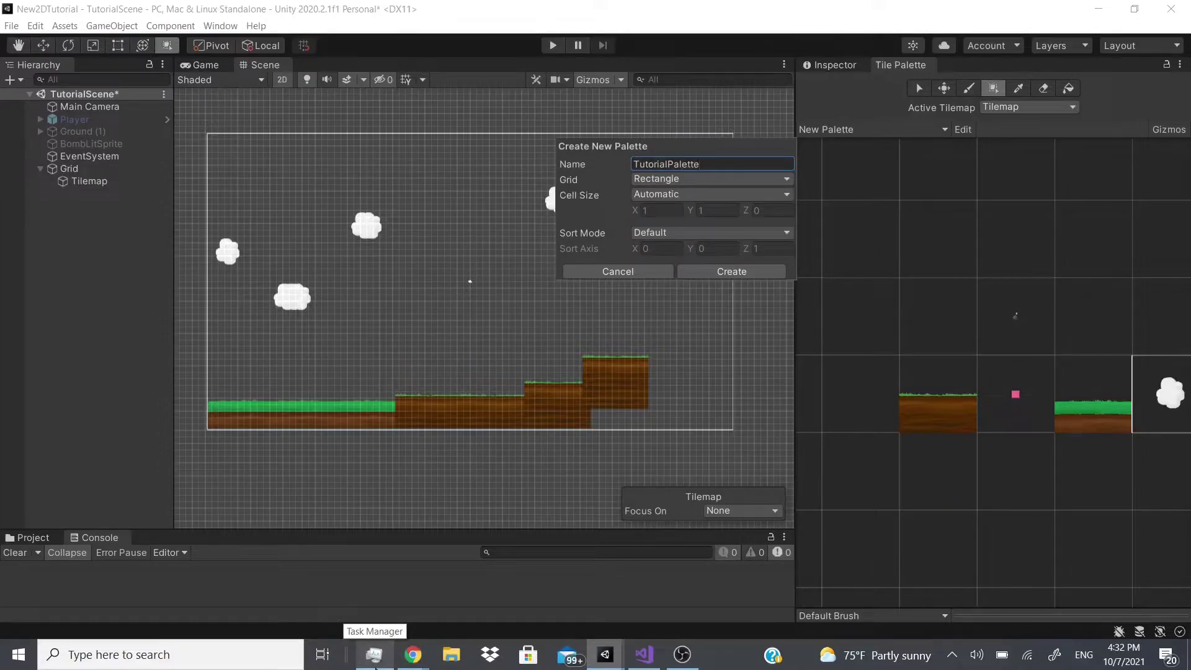
key("Return")
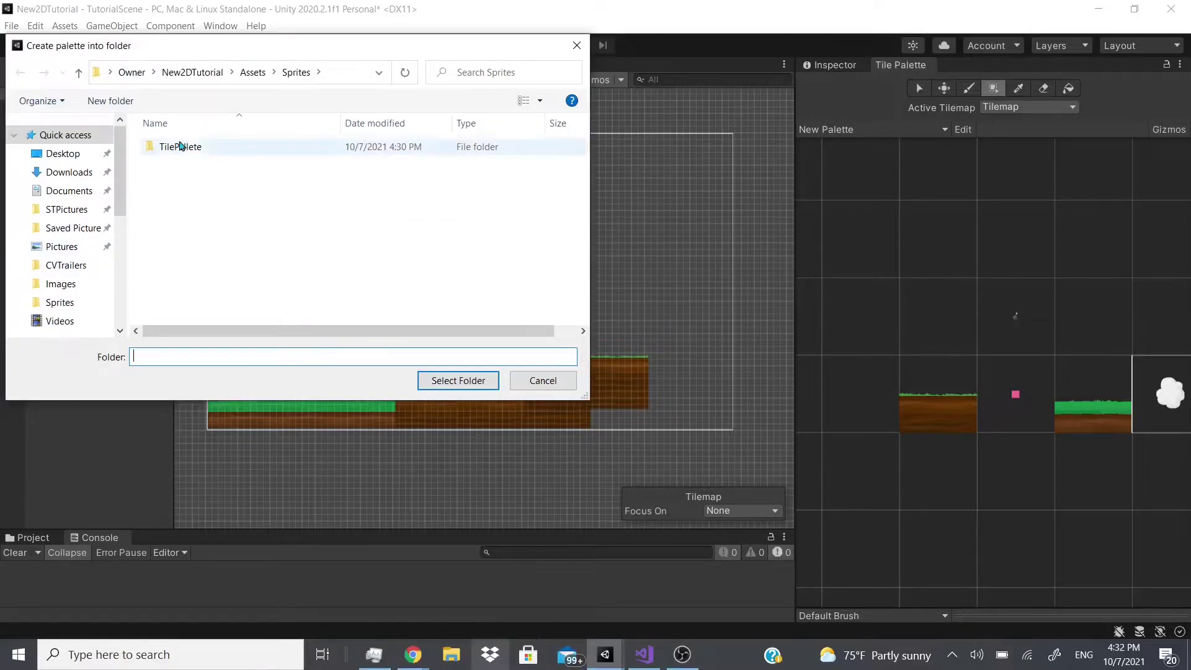
Step: Save the palette into a new folder named TutorialPalette inside the Sprites folder
double_click(184, 149)
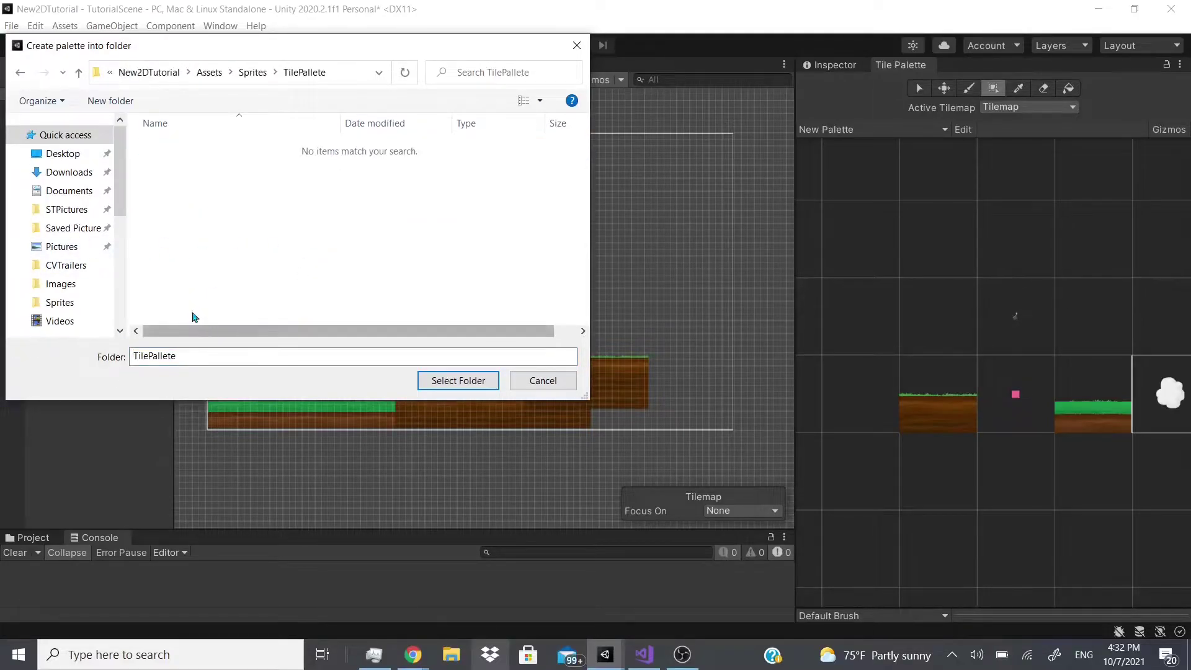
key("alt+Left")
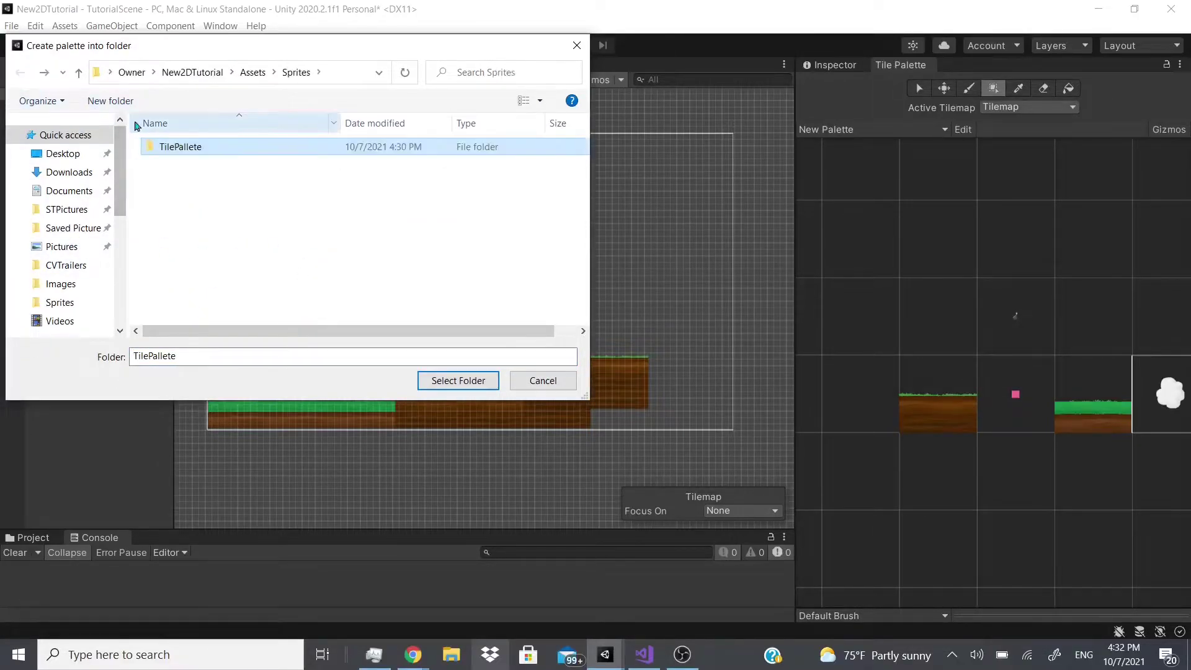
left_click(126, 108)
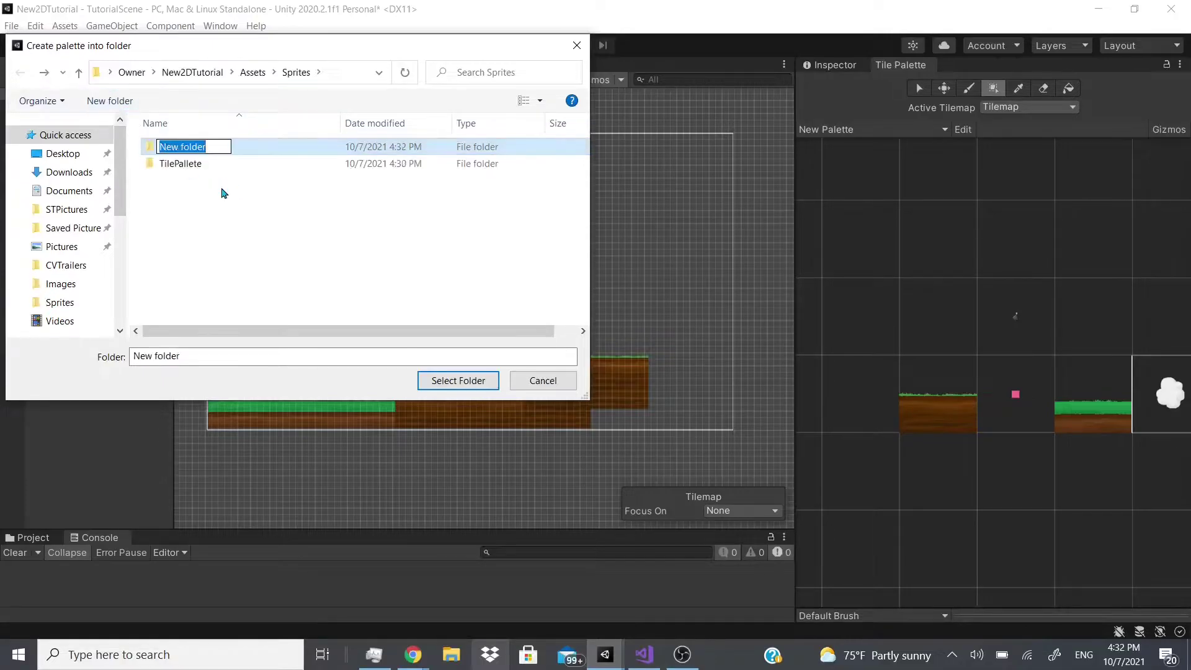
type("TutorialPal")
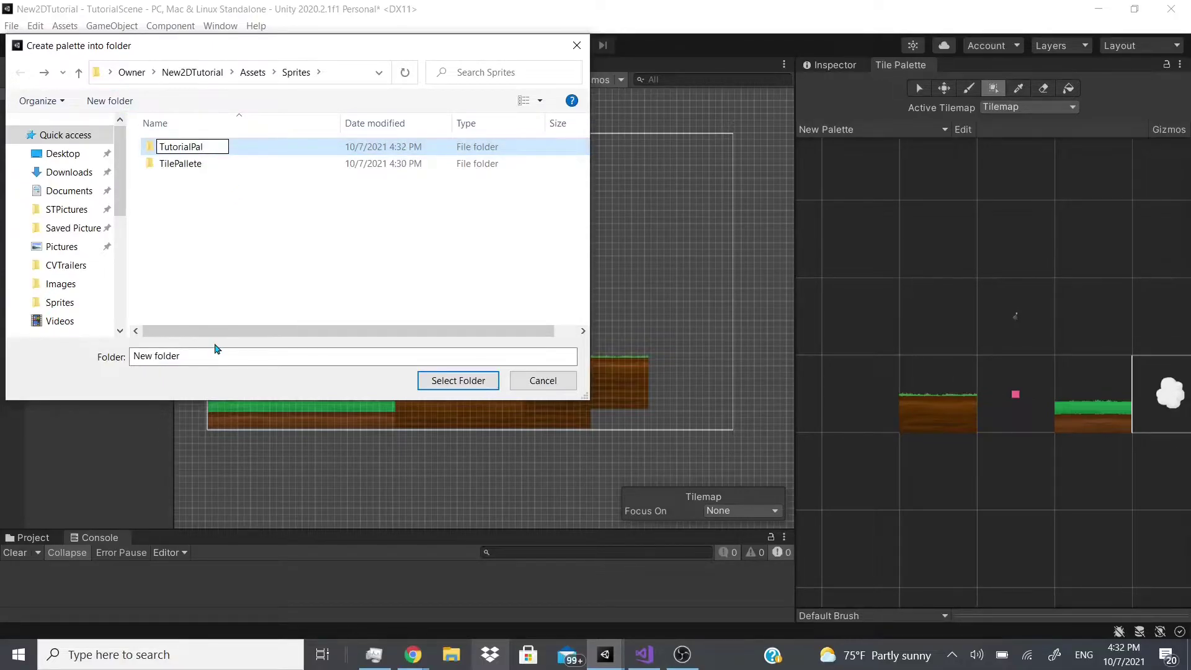
type("ette")
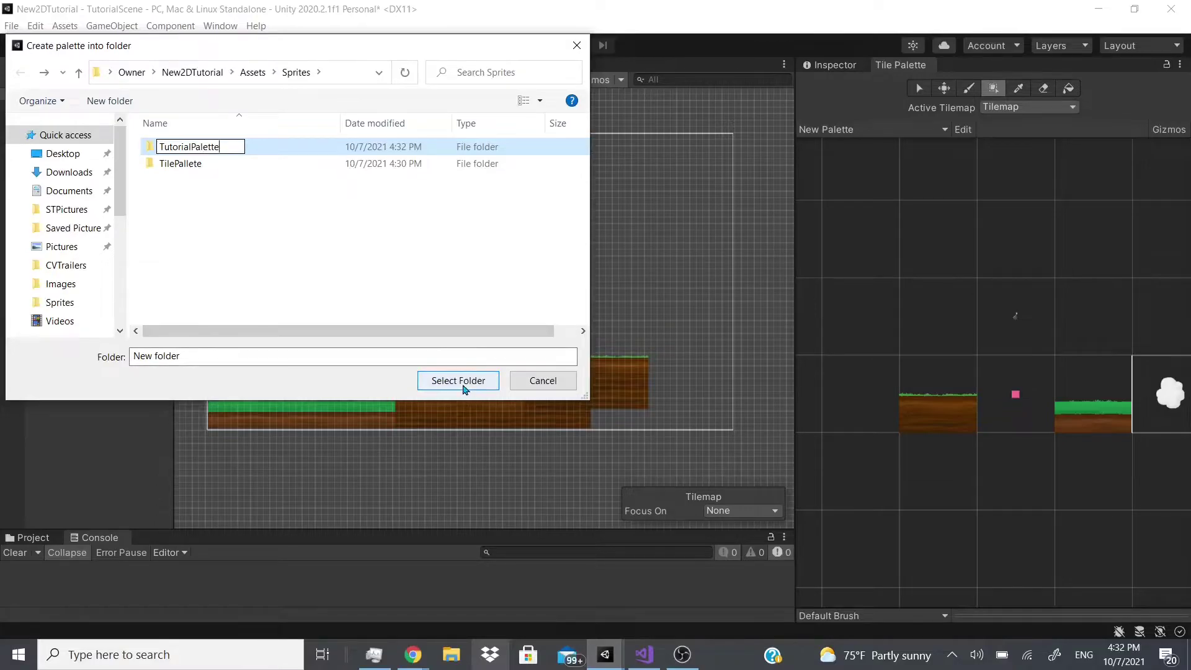
key("Return")
key("Return")
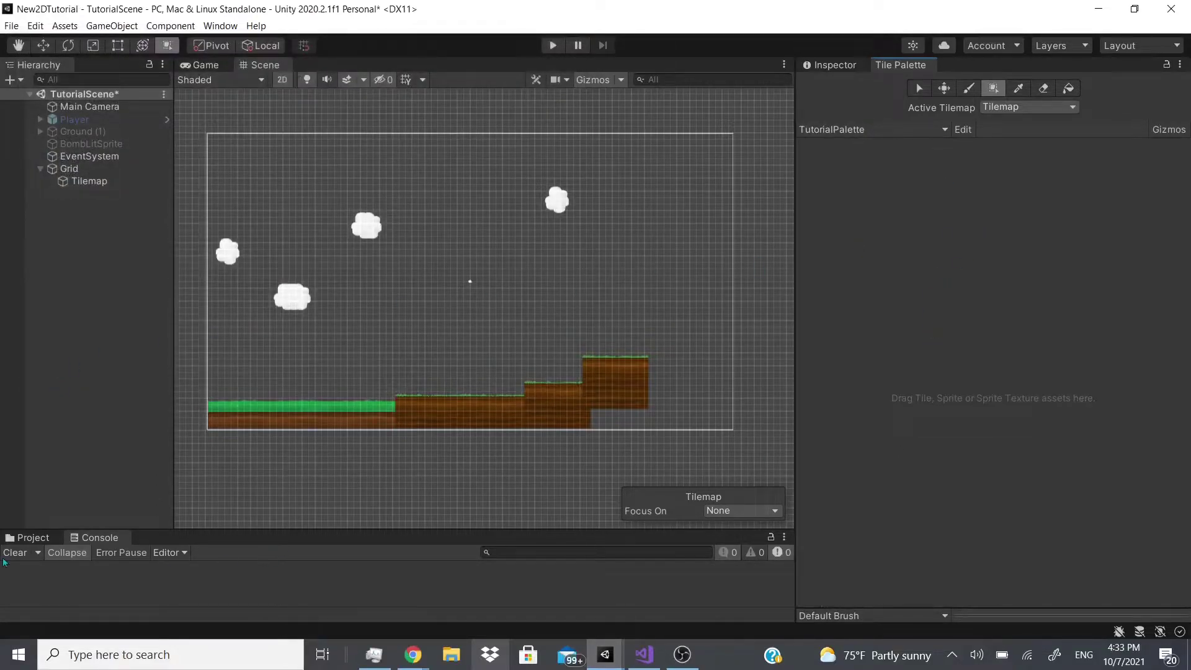
Step: Add GrassSprite from the project's Sprites folder to TutorialPalette, saving its tile asset in the TutorialPalette folder
left_click(29, 537)
scroll(376, 537, "up", 3)
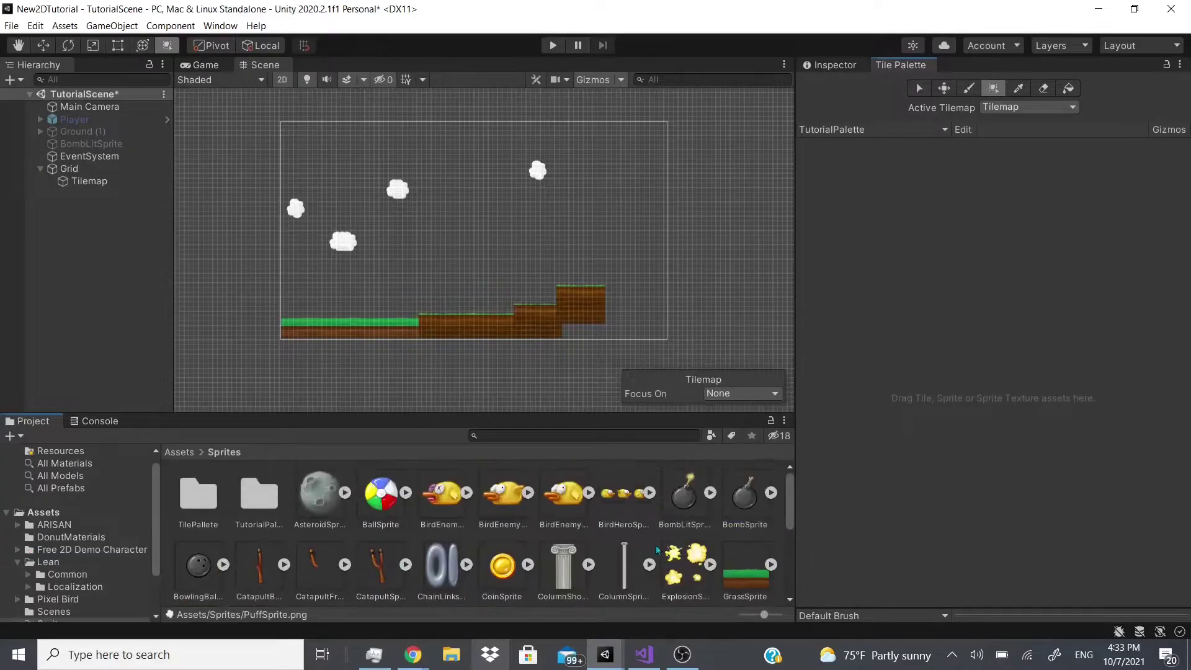
left_click_drag(730, 588, 982, 313)
double_click(184, 163)
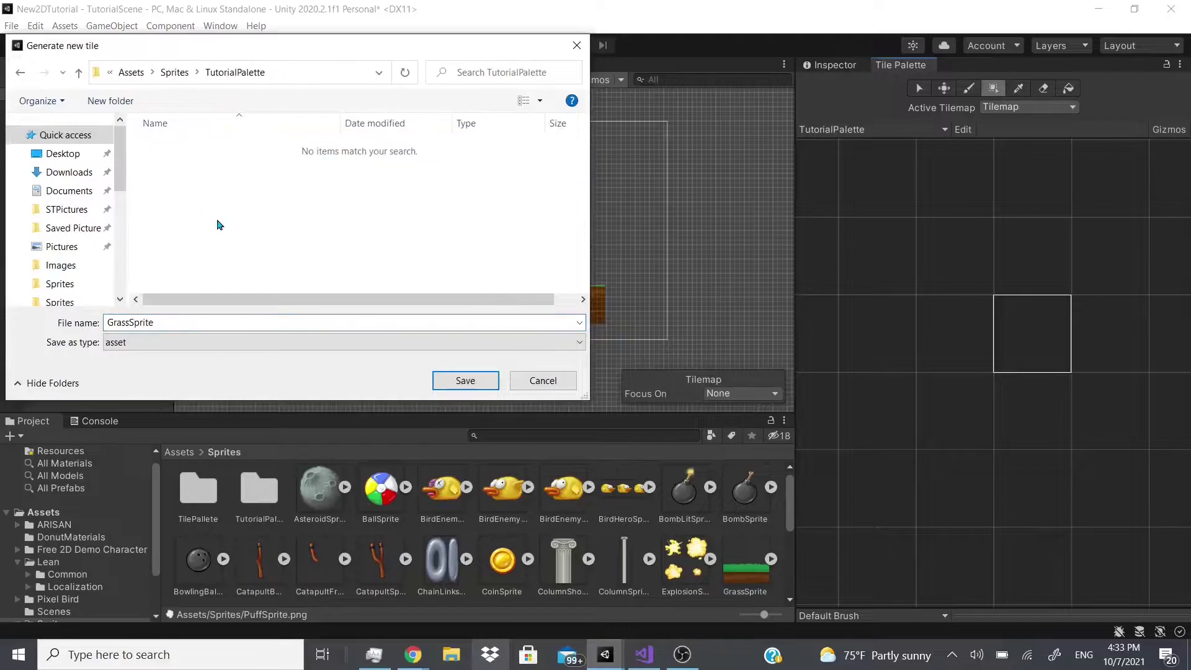
left_click(487, 381)
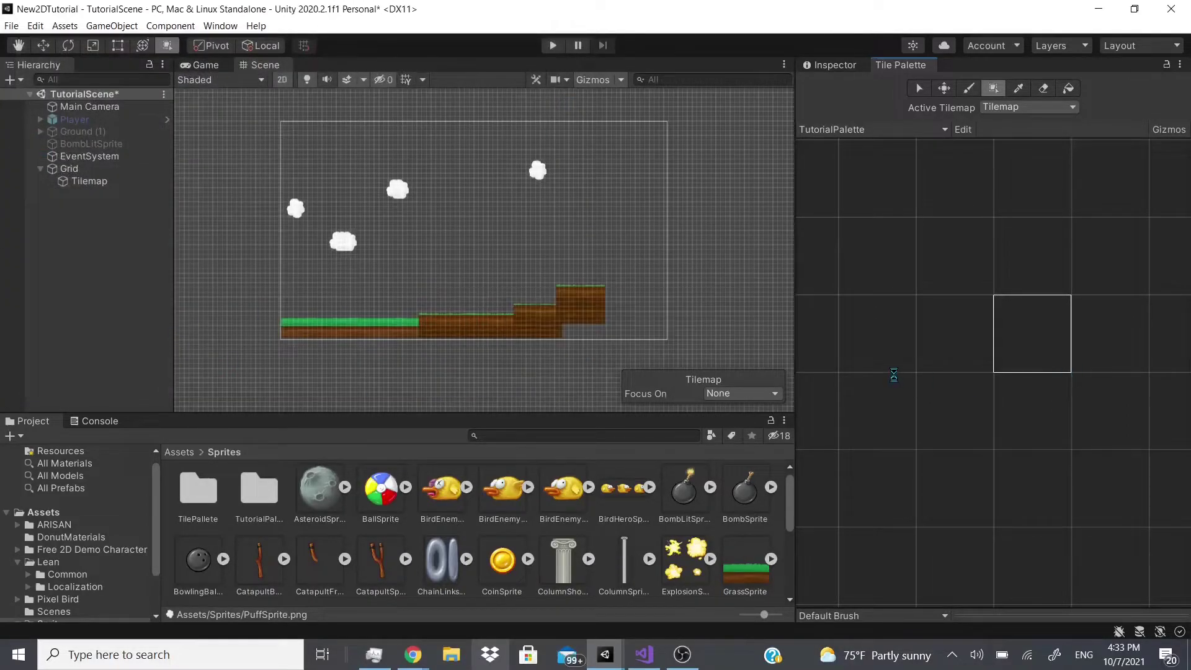
Step: Pick the grass tile and try box-filling floating grass platforms above the ground in the scene
left_click(993, 397)
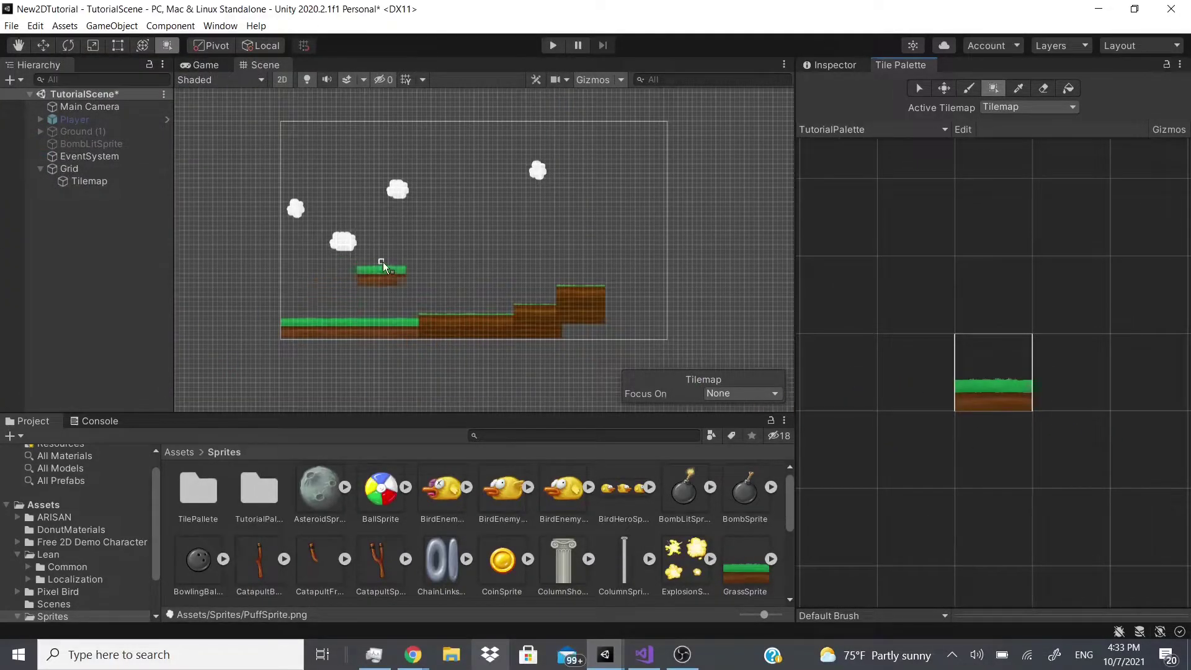
left_click_drag(382, 261, 505, 269)
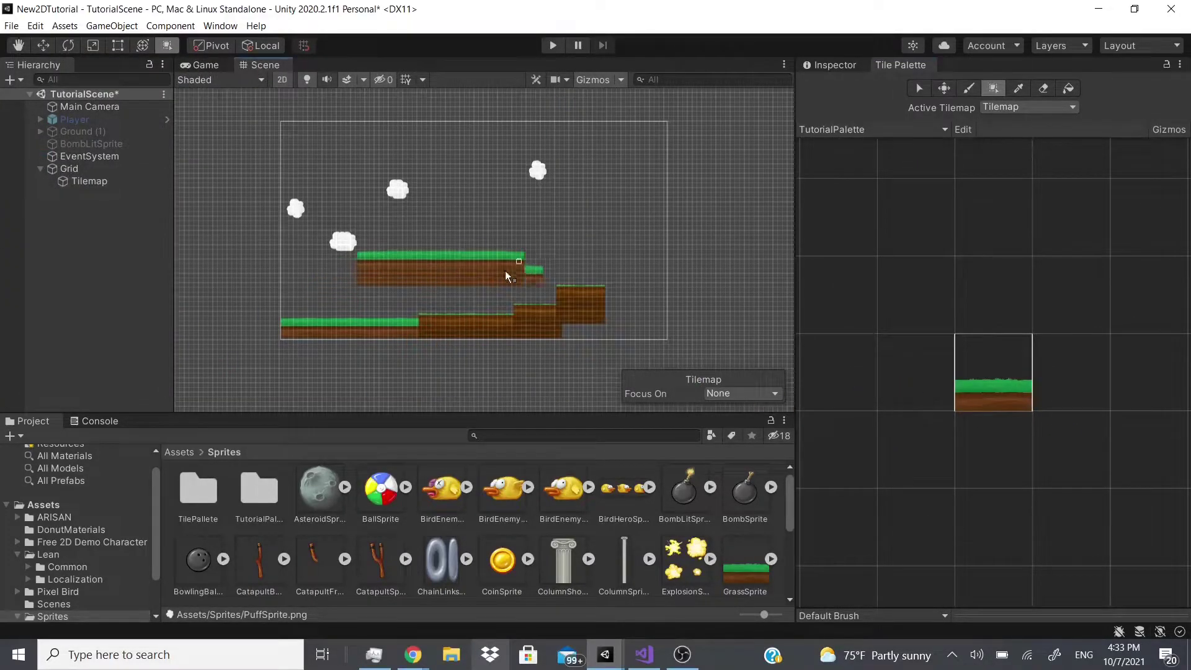
left_click(993, 89)
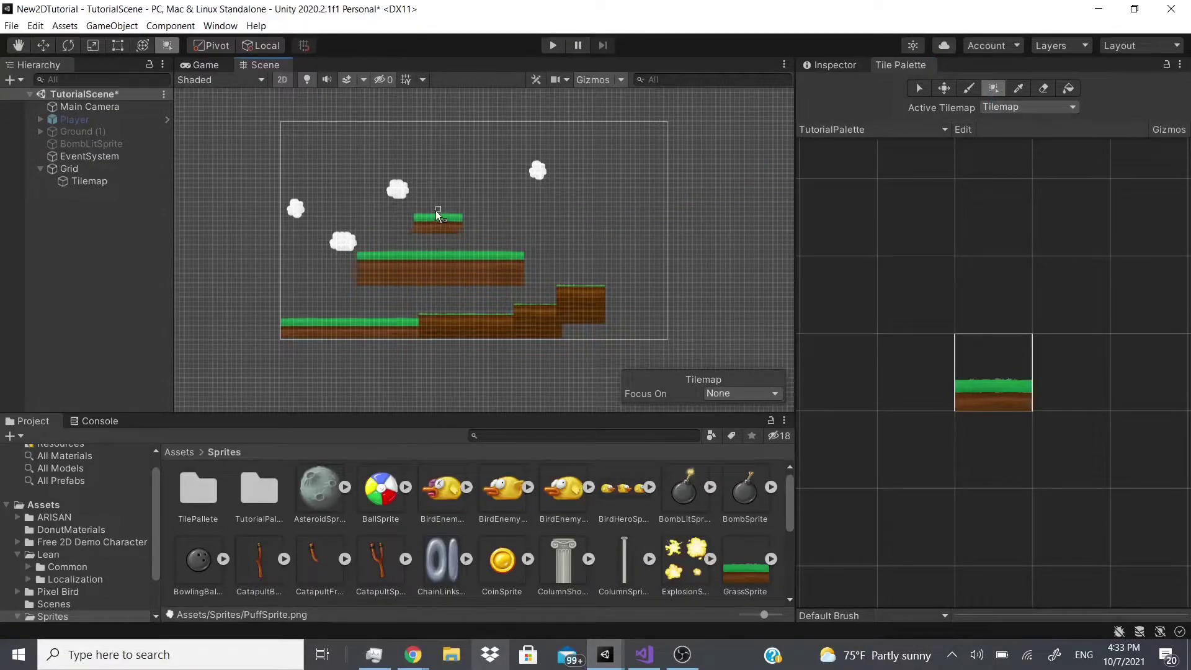
left_click_drag(438, 210, 777, 149)
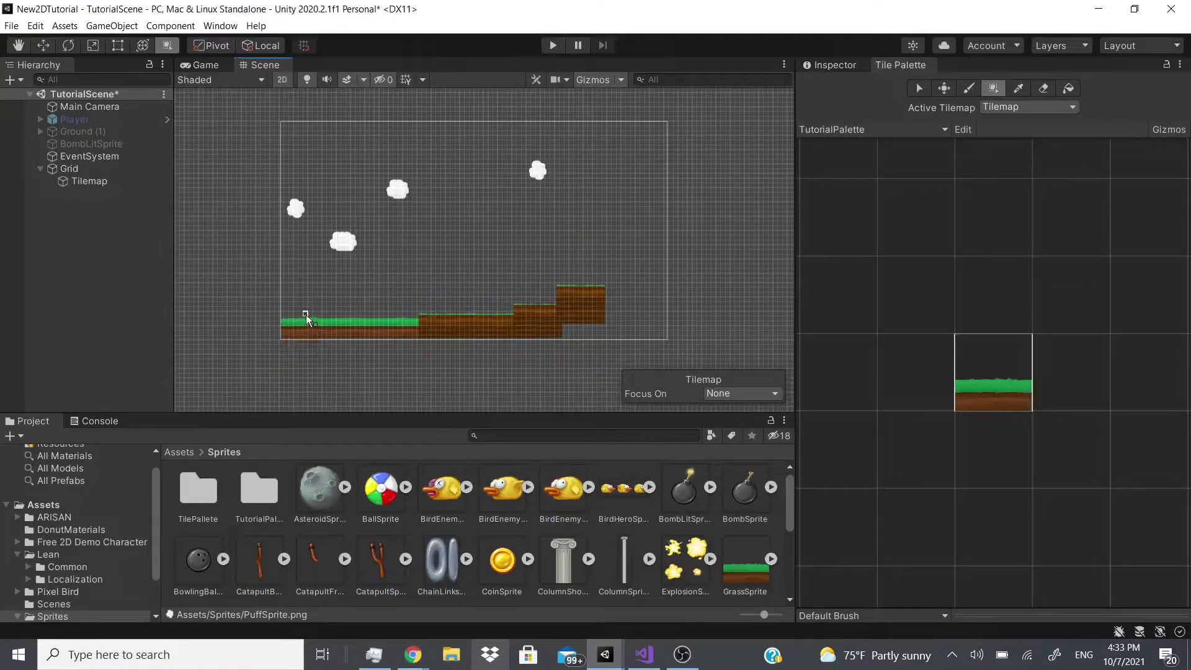
Step: Box-fill grass tiles over the stepped ground across the full camera width, and check the result in the Game view
left_click_drag(306, 315, 642, 282)
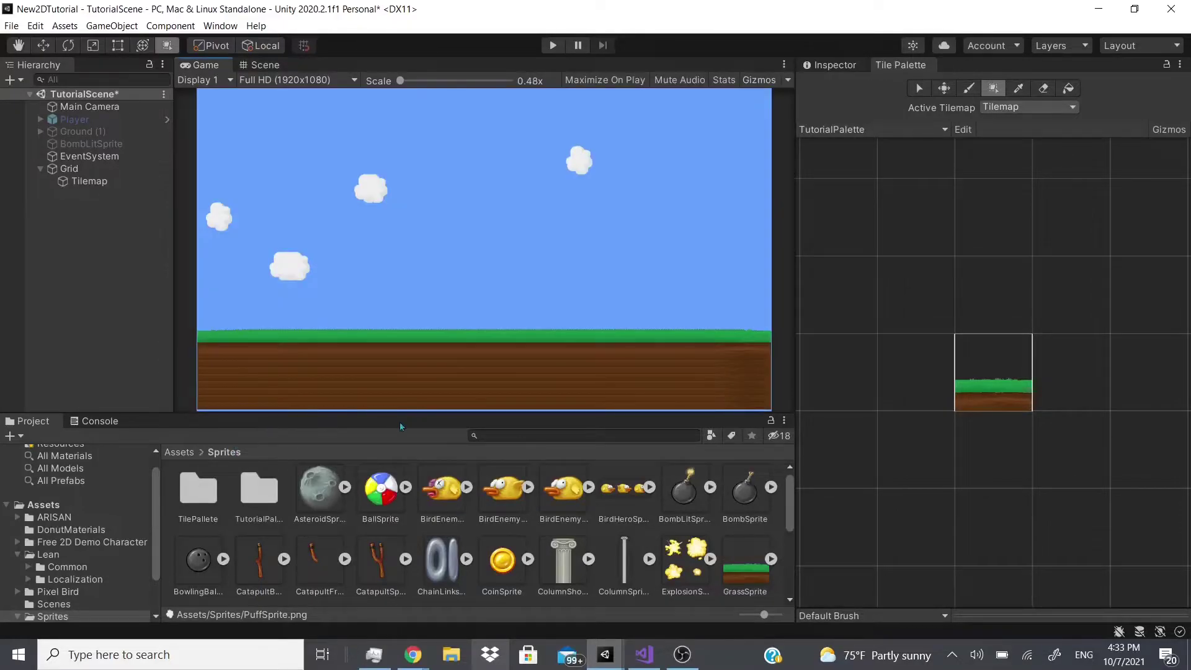
scroll(403, 373, "up", 5)
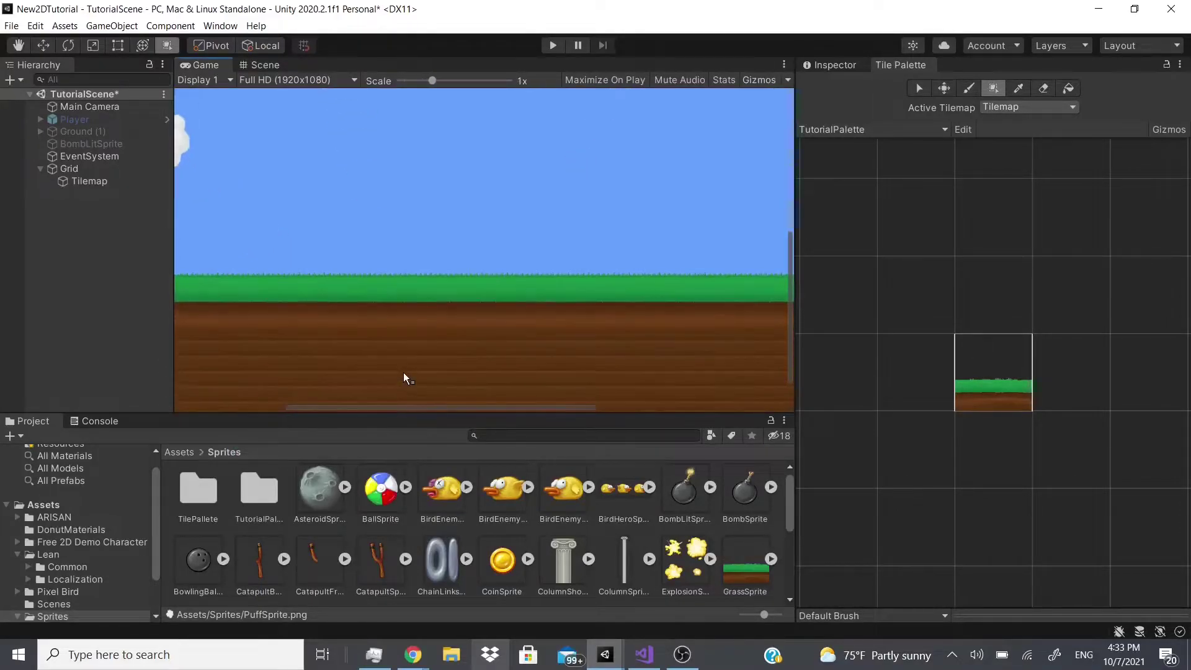
scroll(488, 372, "down", 5)
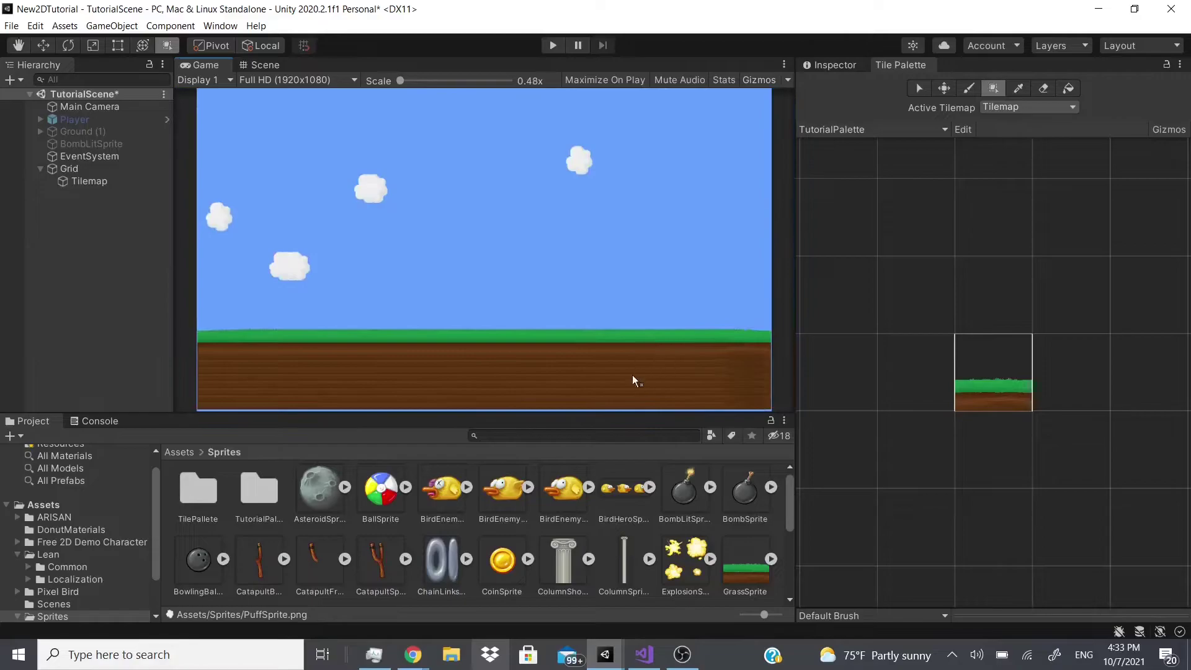
Step: Set the Wrap Mode of GrassSprite to Mirror in its import settings and apply it
left_click(746, 561)
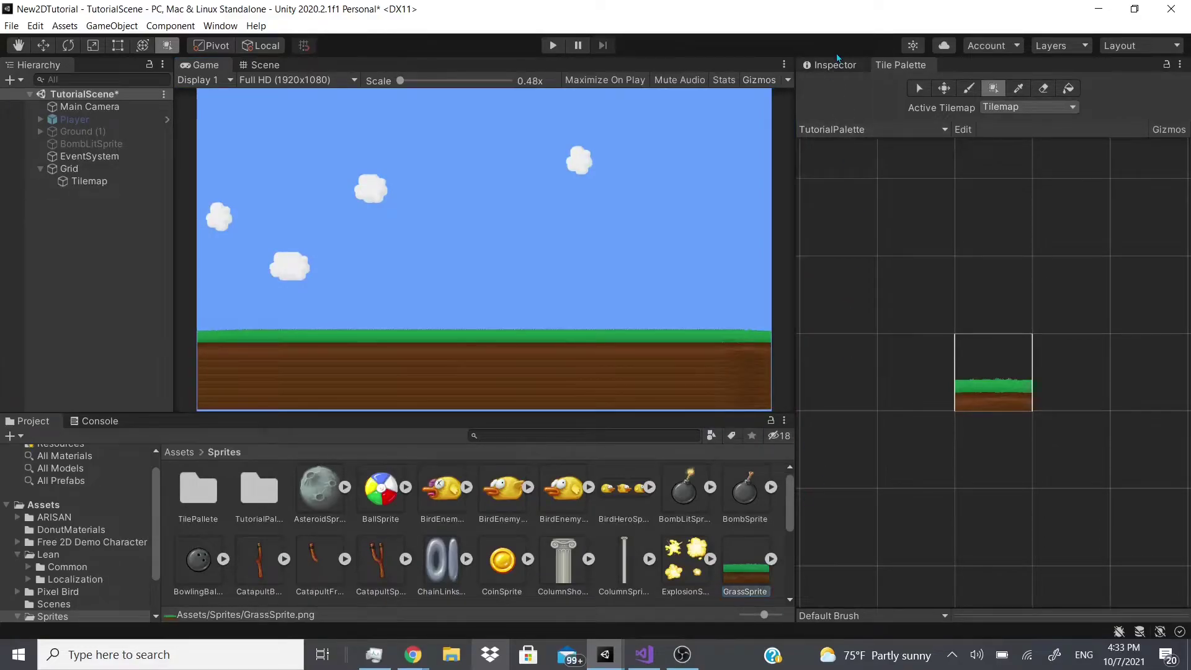
left_click(837, 63)
scroll(993, 310, "up", 3)
scroll(999, 372, "down", 3)
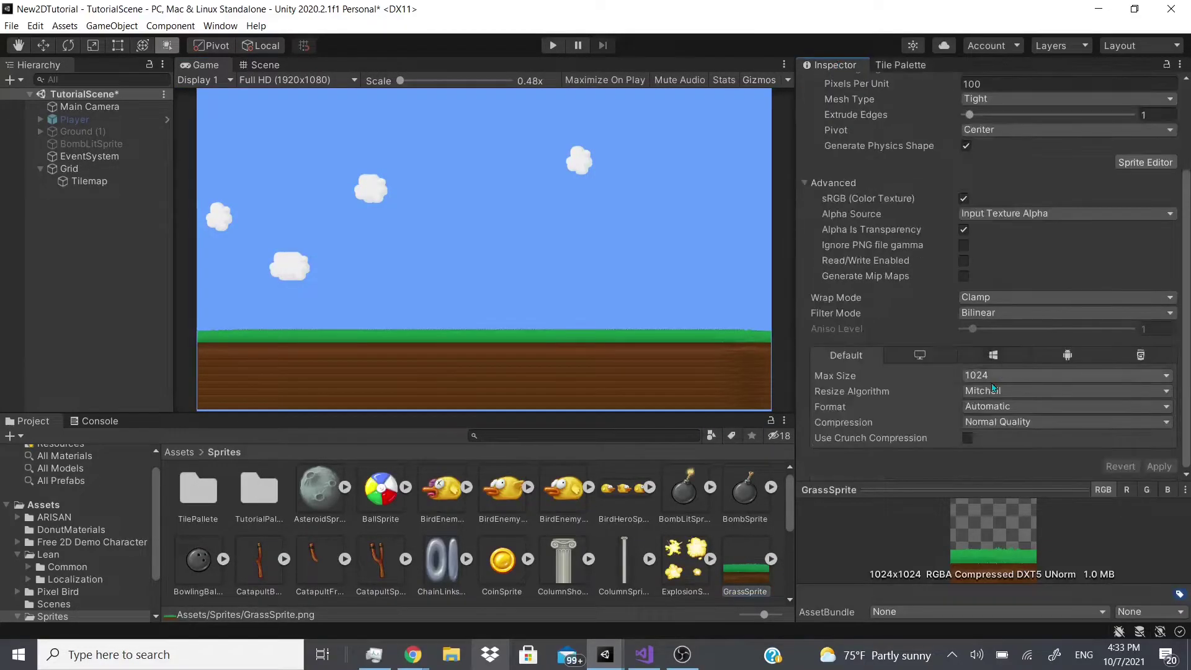
left_click(992, 298)
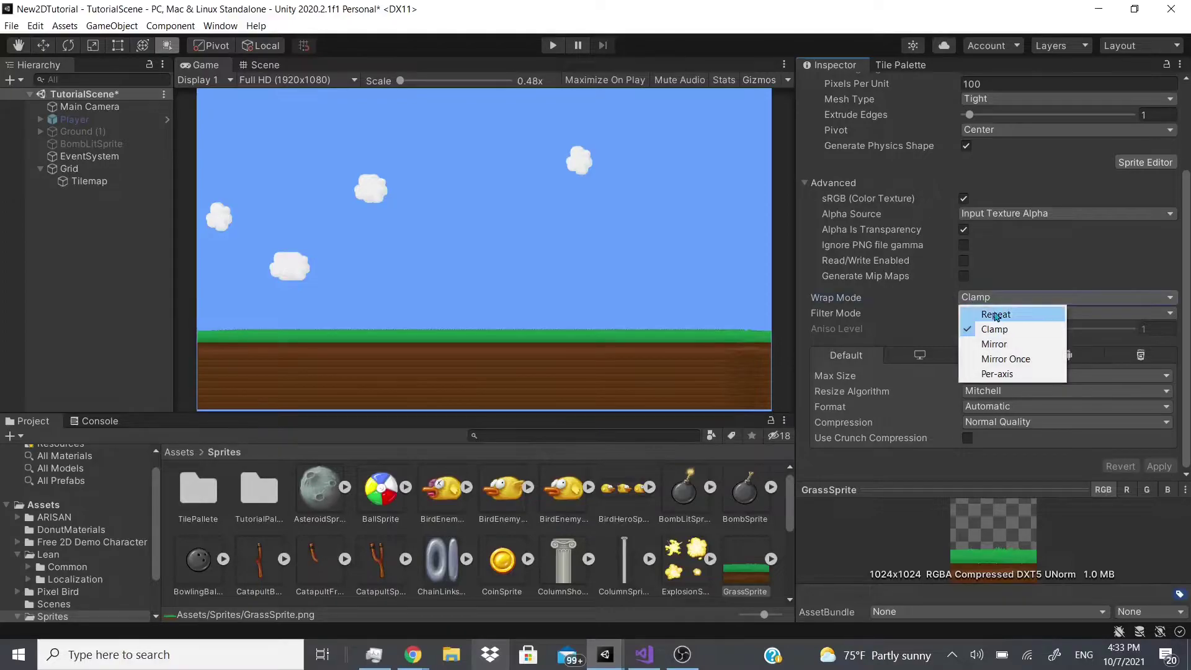
left_click(996, 314)
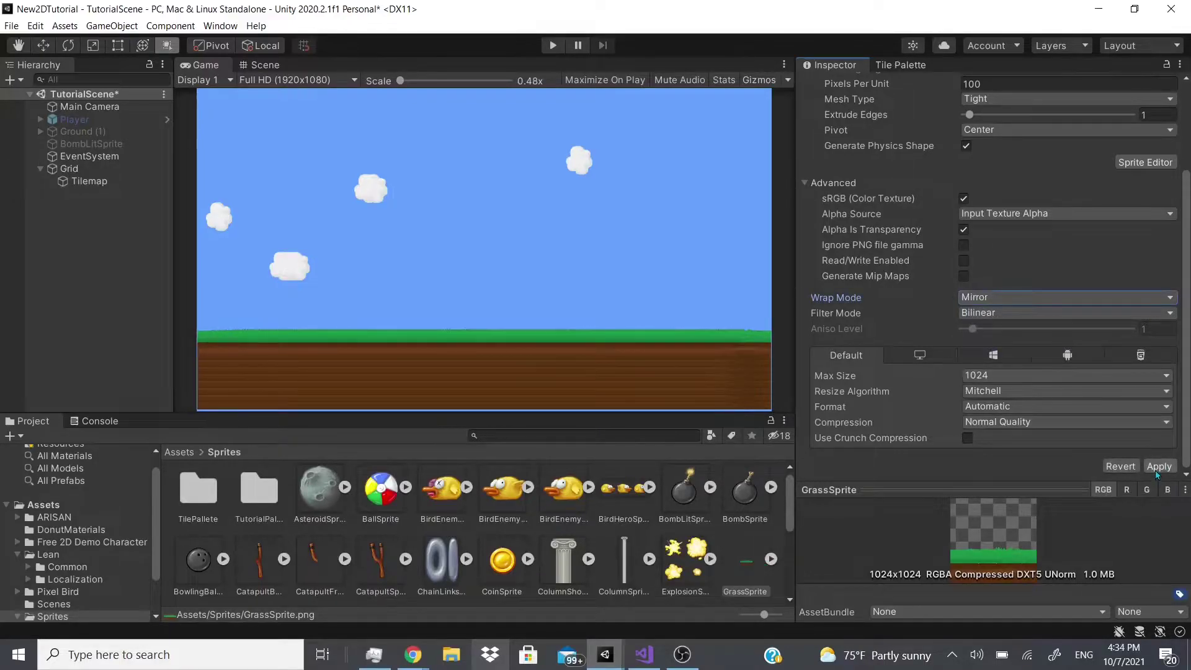
left_click(1158, 466)
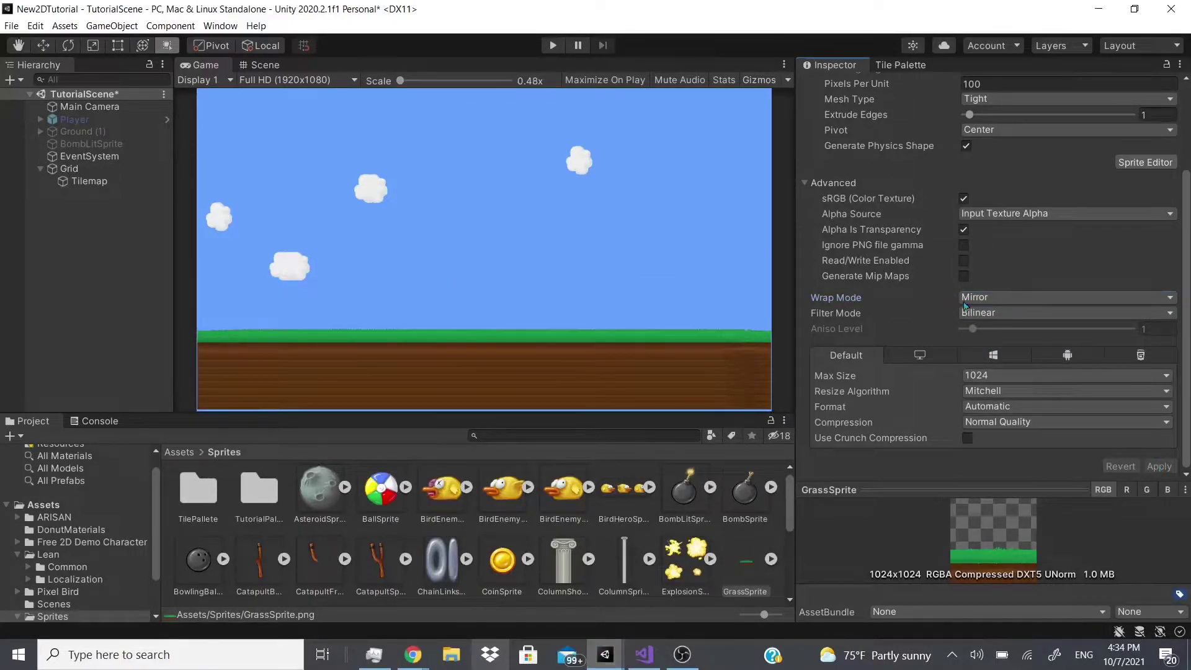
Step: Change GrassSprite's Wrap Mode to Mirror Once, and return to the Scene view and the tile palette
left_click(993, 298)
left_click(1054, 360)
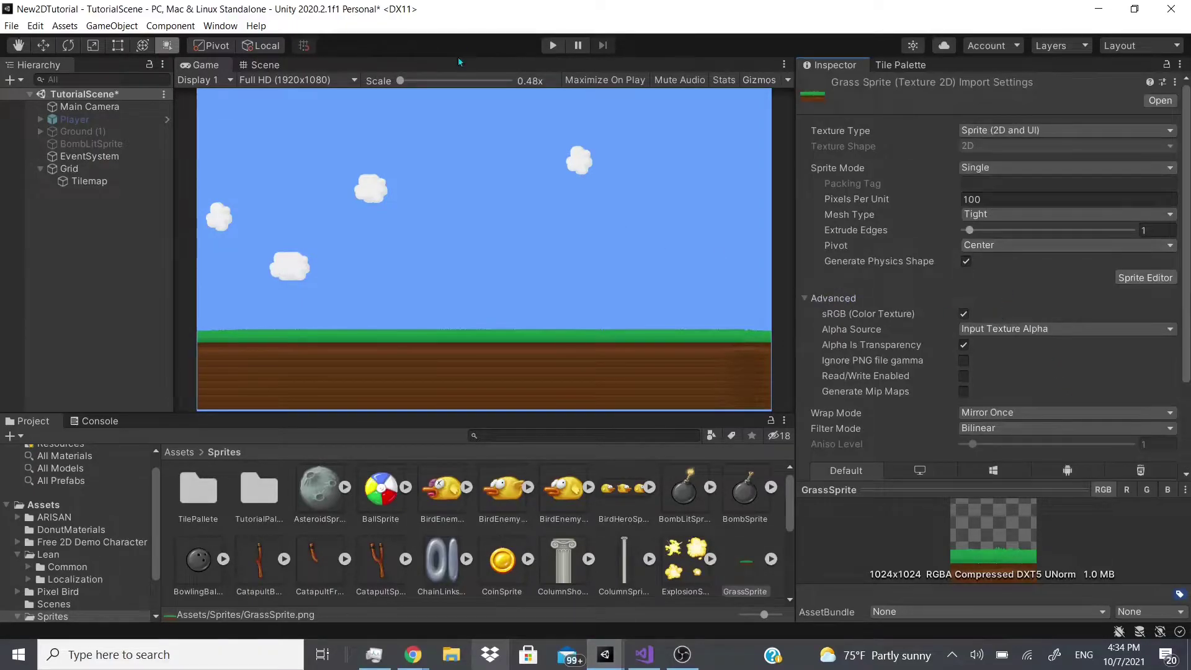
left_click(273, 65)
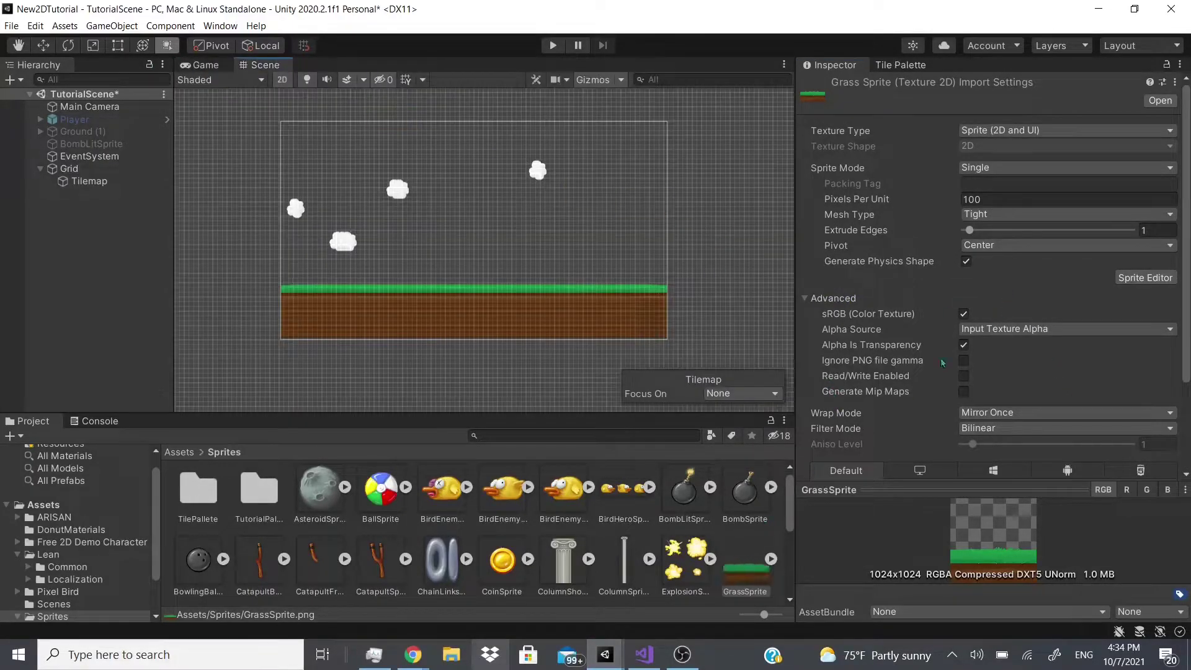
left_click(901, 64)
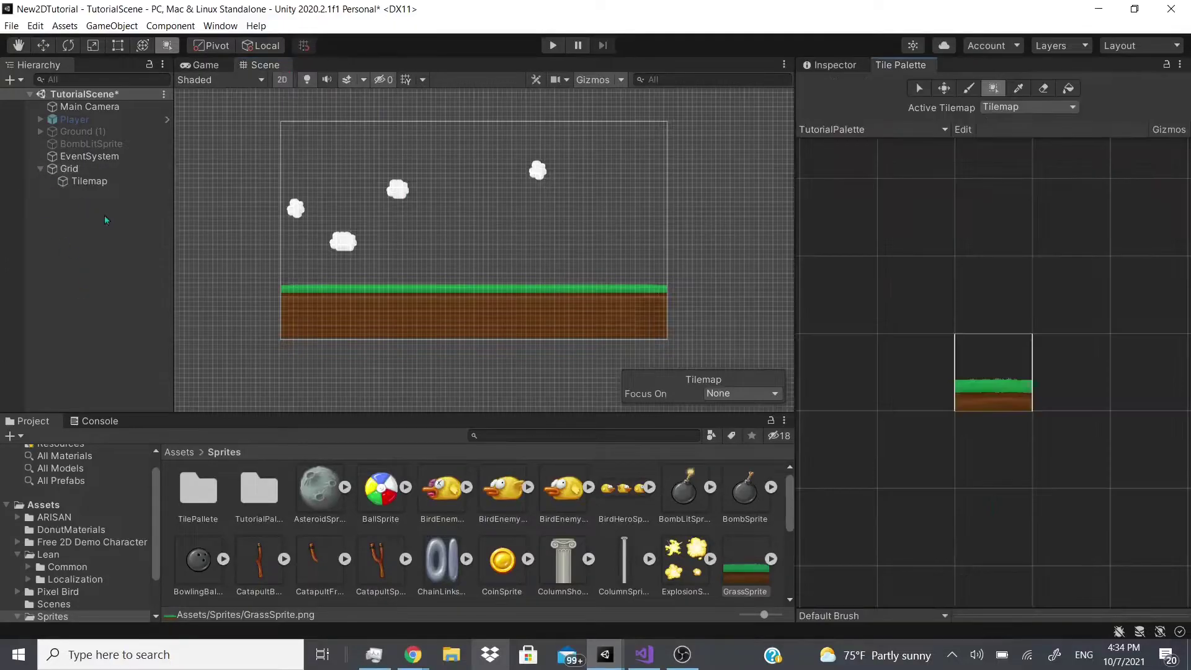
Step: Browse the Tilemap components that can be added to the Grid object
left_click(69, 168)
left_click(831, 65)
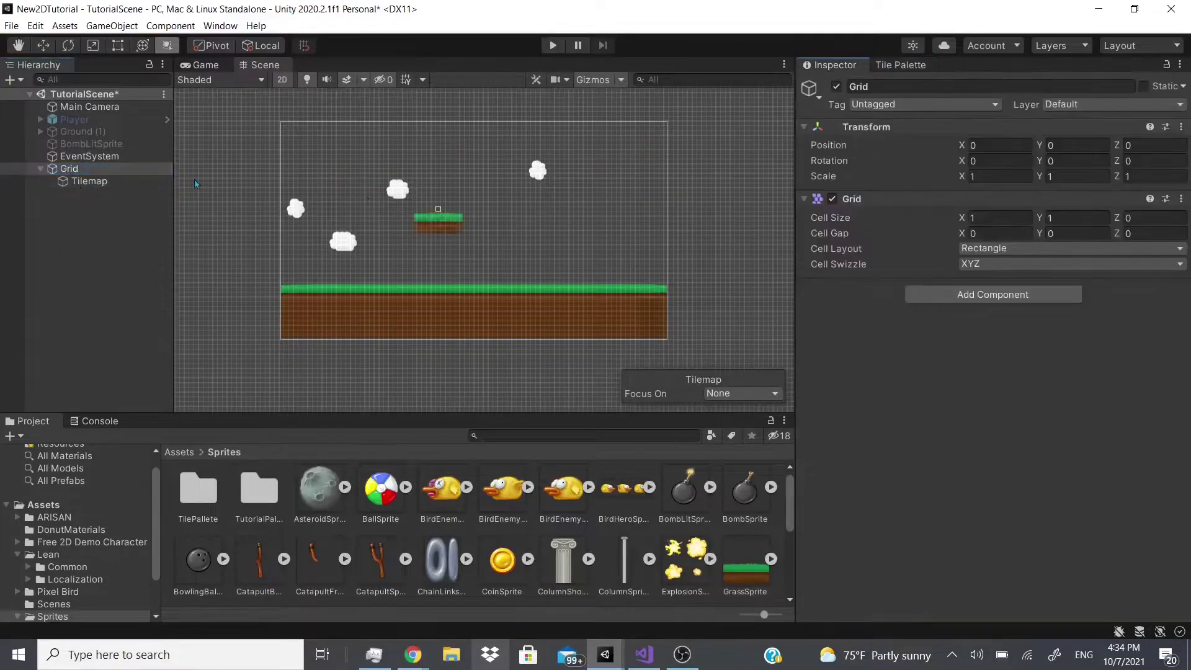
left_click(992, 294)
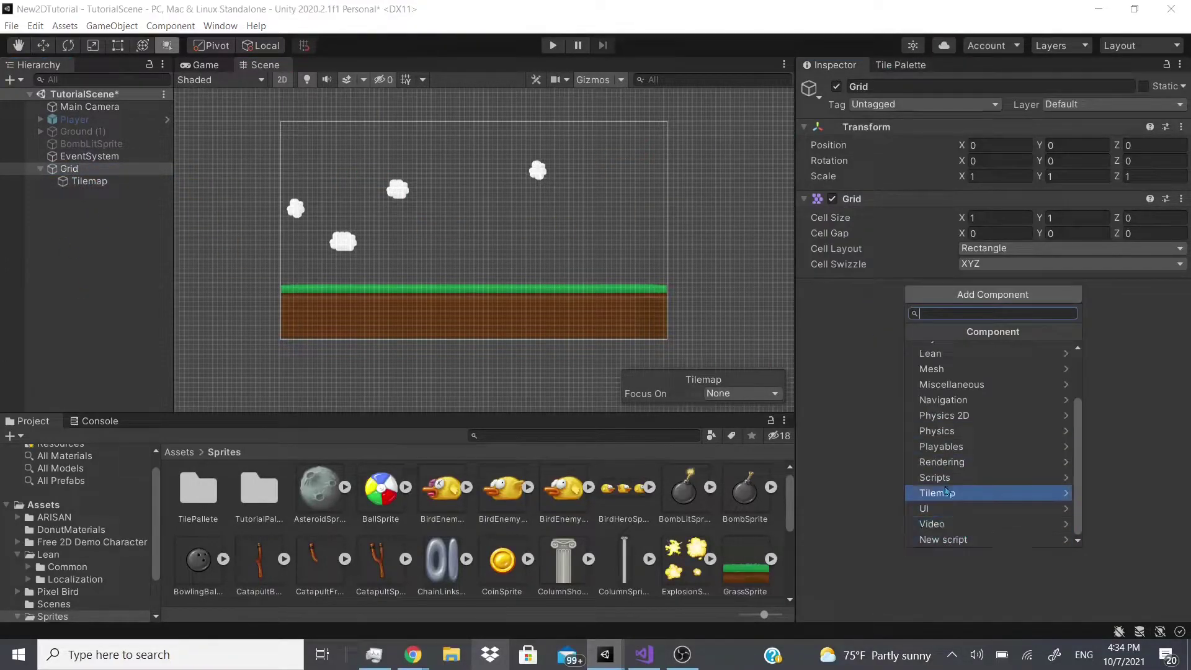
left_click(946, 462)
left_click(913, 334)
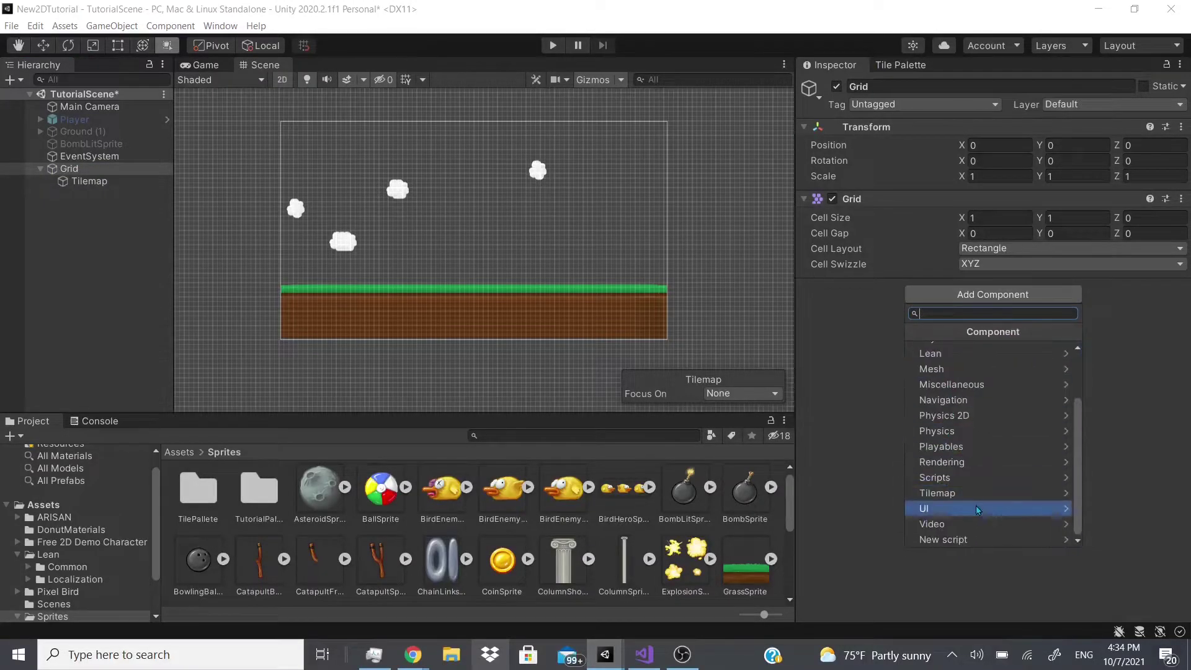
left_click(959, 493)
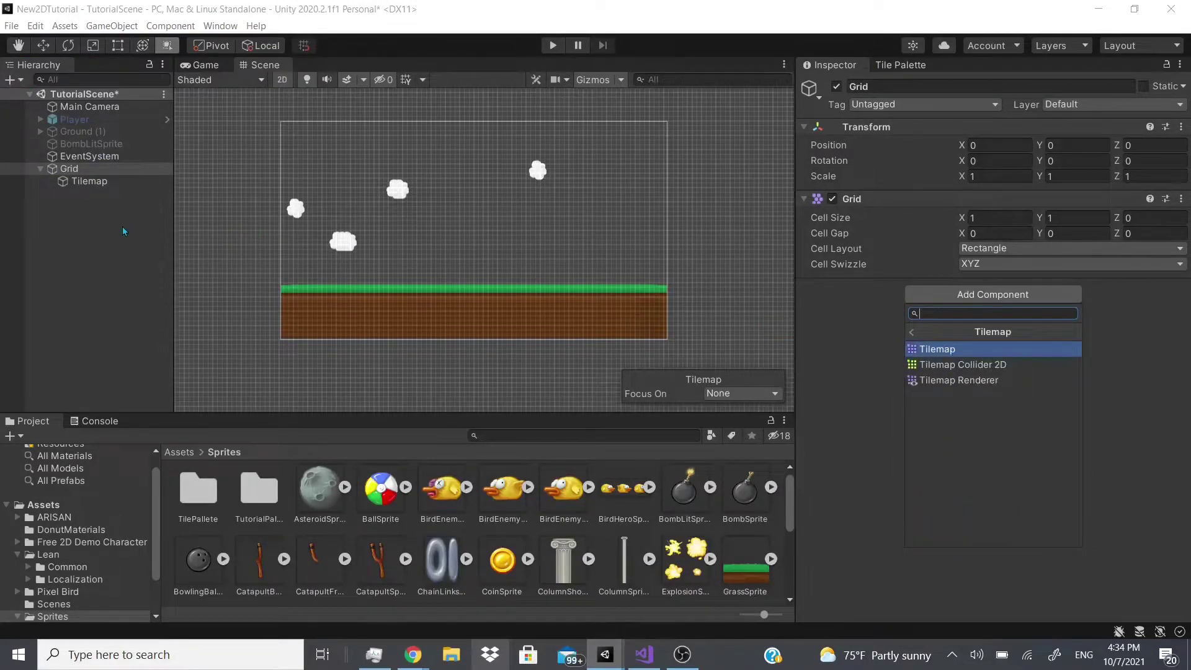
Step: Select the Tilemap object and try a different Animation Frame Rate, undoing the change
left_click(108, 184)
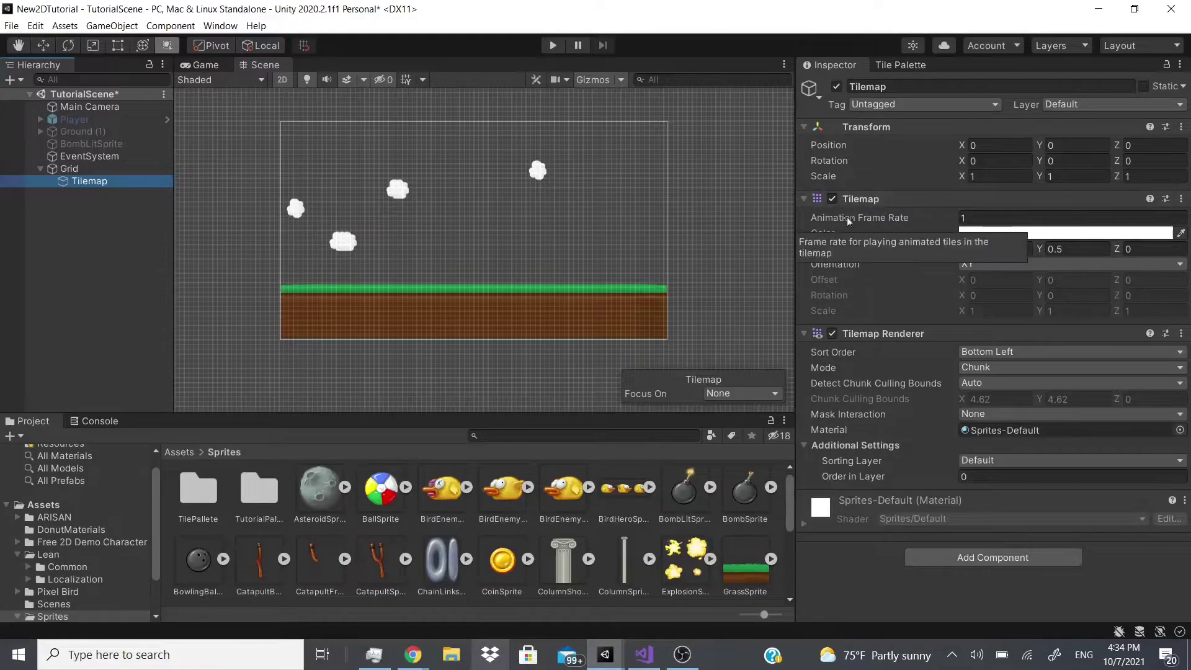
left_click_drag(849, 220, 901, 218)
key("ctrl+z")
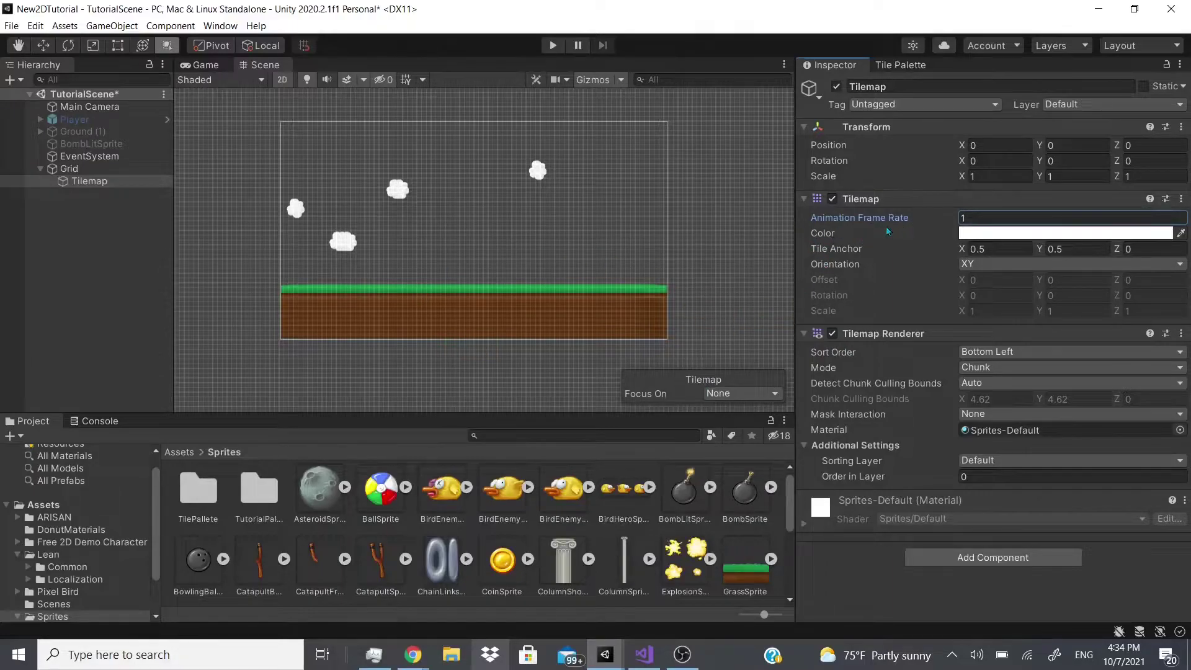
Step: Set the Tilemap's color to orange-red FF3800, and try shifting its Tile Anchor X value, undoing the shift
left_click(993, 233)
left_click_drag(1062, 332, 1146, 338)
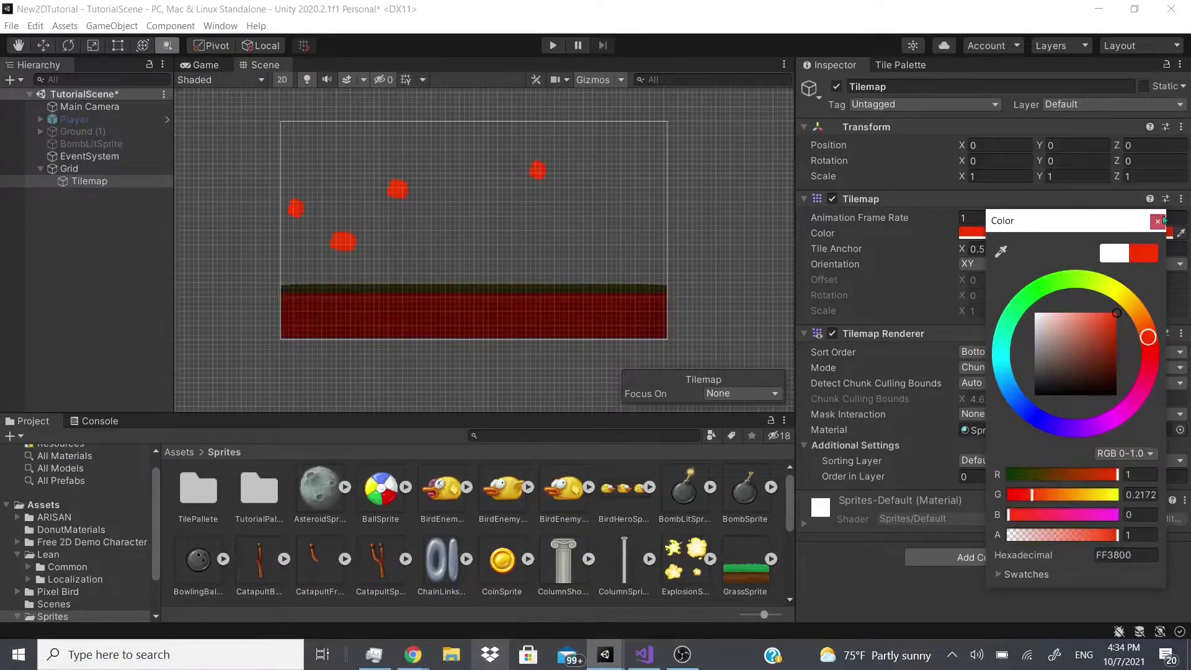
left_click(1158, 222)
left_click_drag(965, 249, 878, 270)
key("ctrl+z")
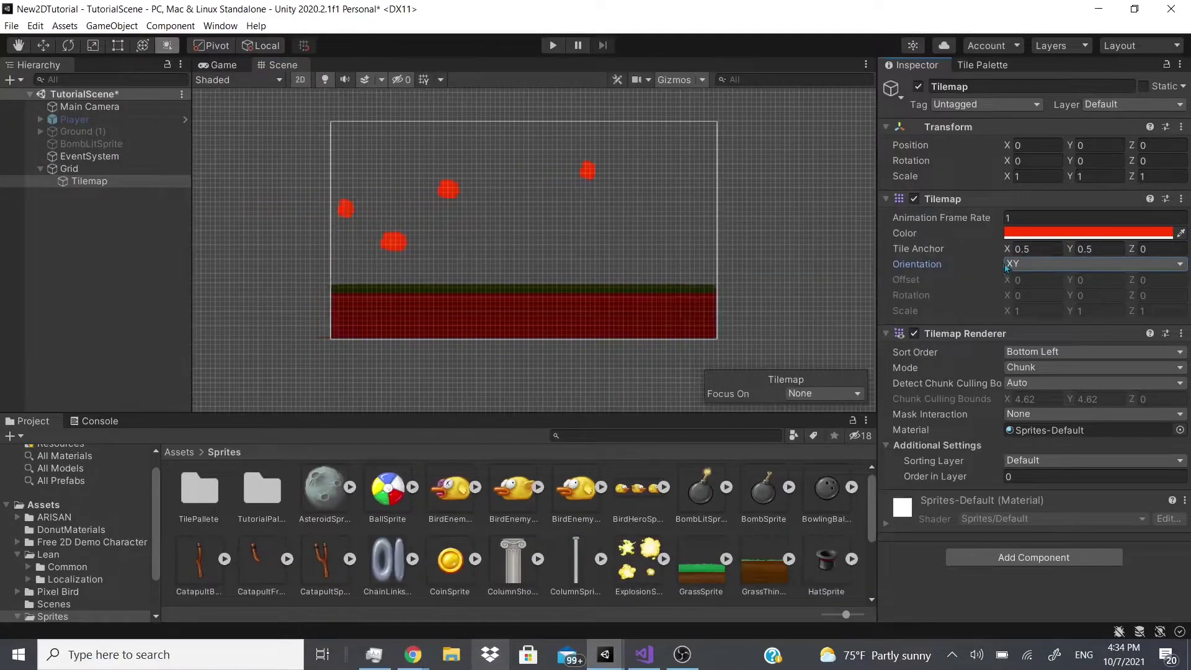
Step: Restore the Tilemap's color to white so the tiles are no longer tinted
mouse_move(1009, 251)
left_mouse_down()
mouse_move(437, 333)
mouse_move(1013, 265)
left_mouse_up()
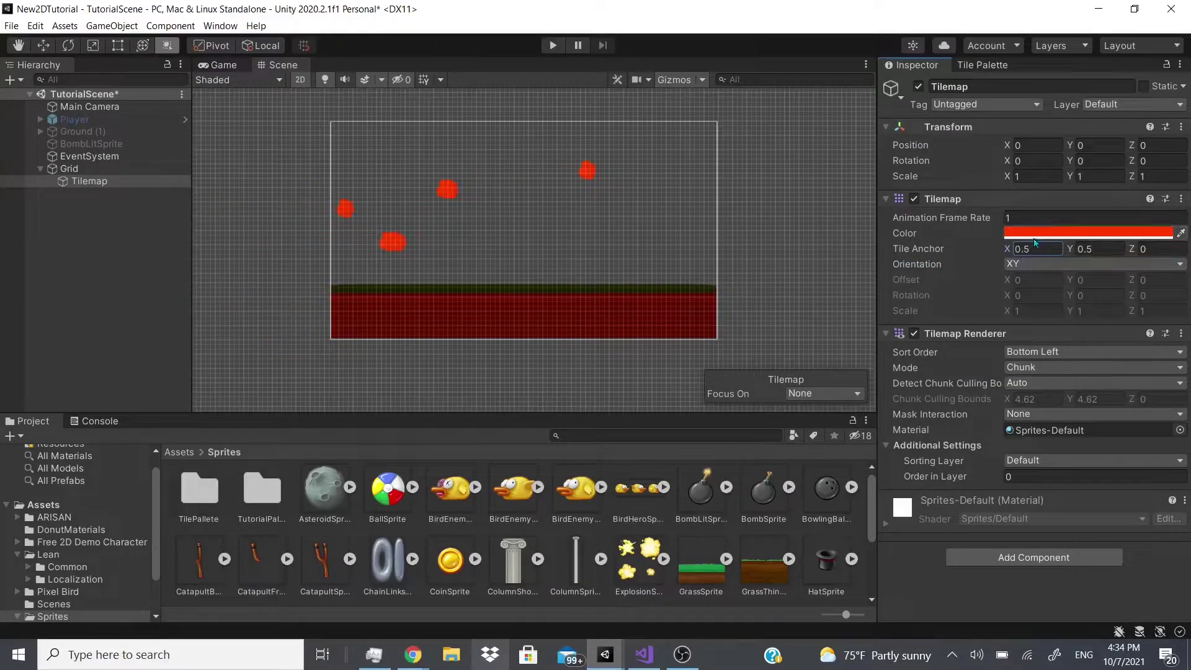
left_click(1033, 236)
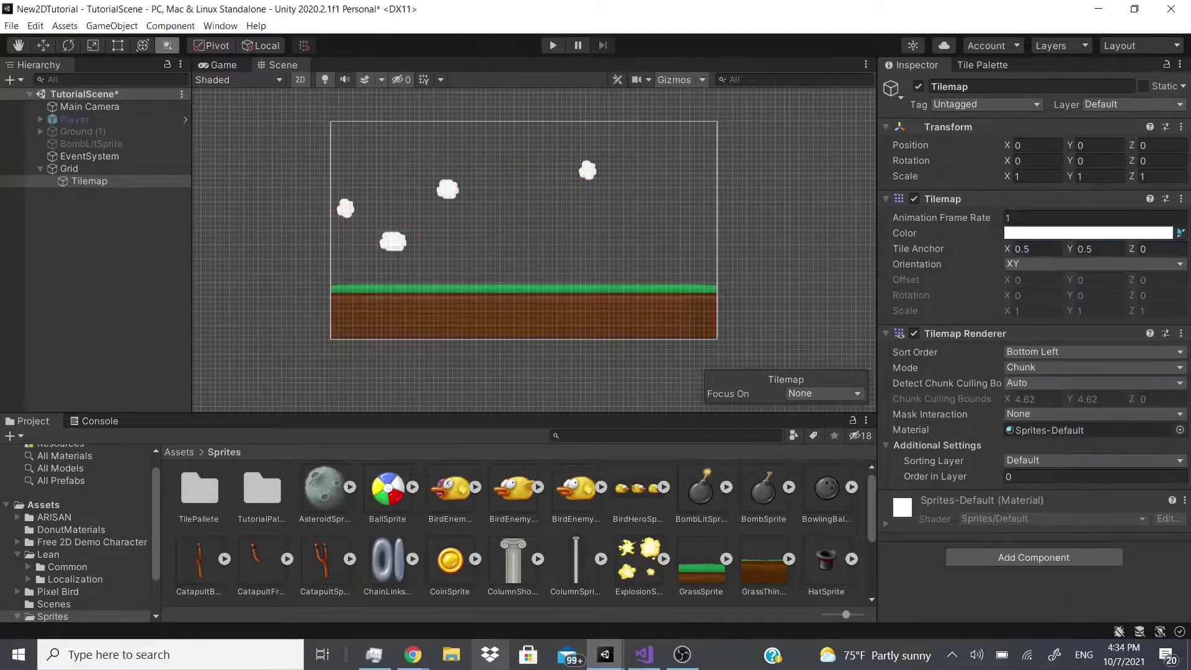
Step: Try the XZ, YX, YZ and ZX orientations on the Tilemap, and return its Orientation to XY
left_click(1030, 264)
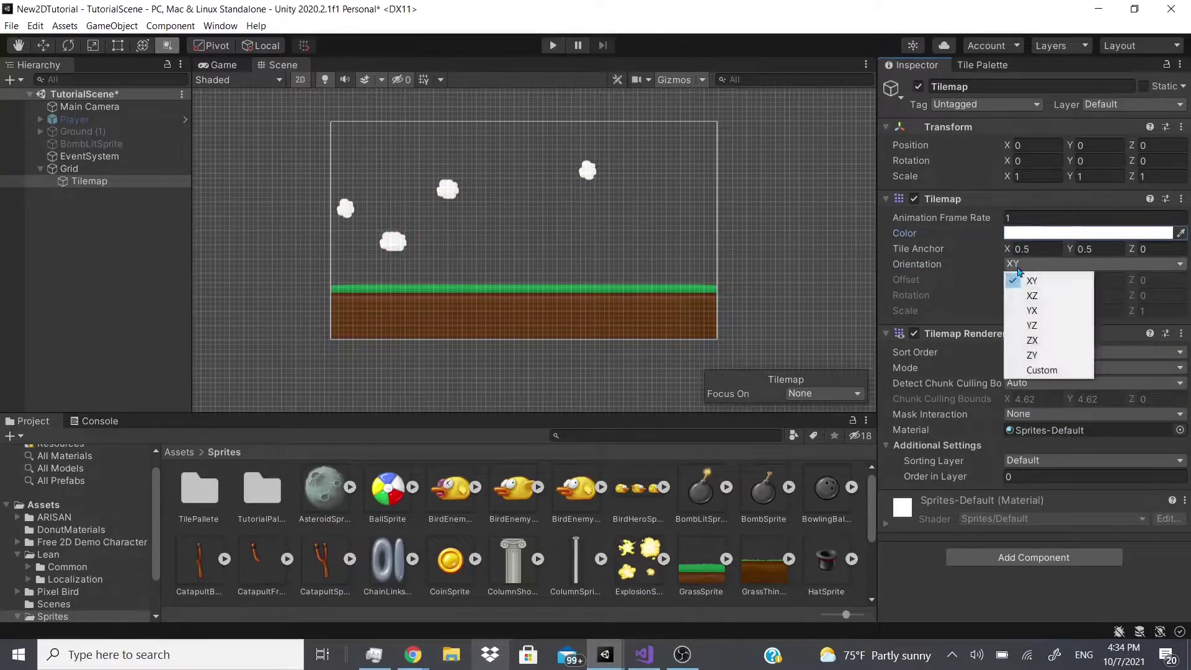
left_click(1048, 293)
left_click(1040, 265)
left_click(1033, 309)
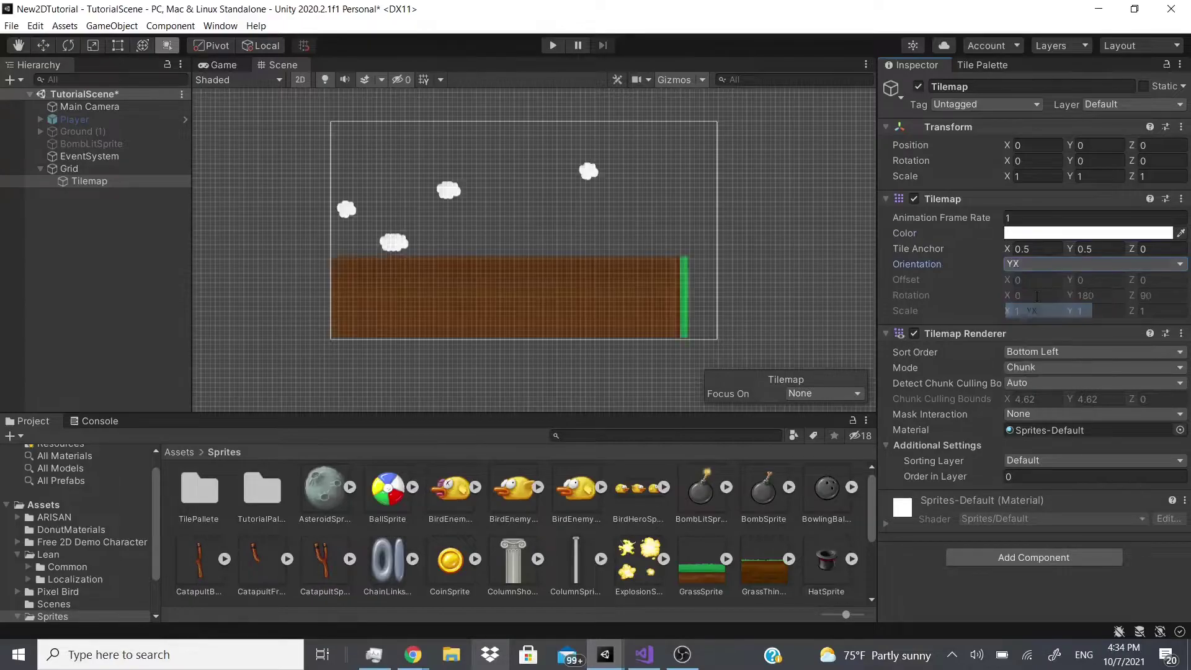
left_click(1039, 264)
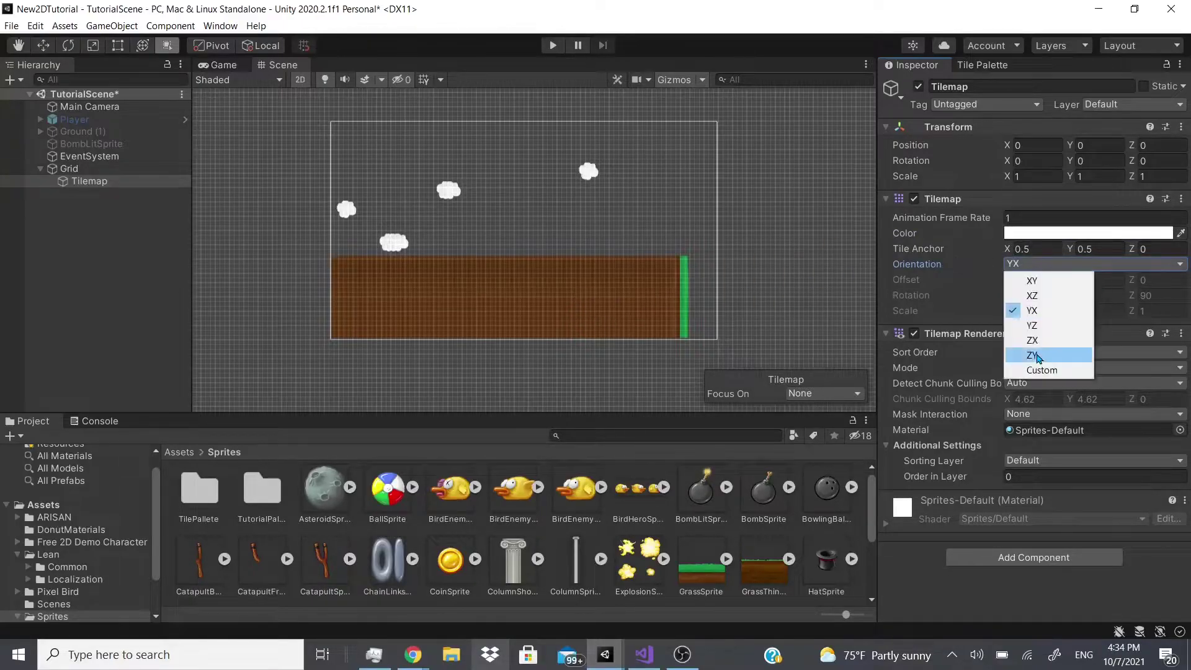
left_click(1033, 325)
left_click(1039, 264)
left_click(1040, 341)
left_click(1037, 264)
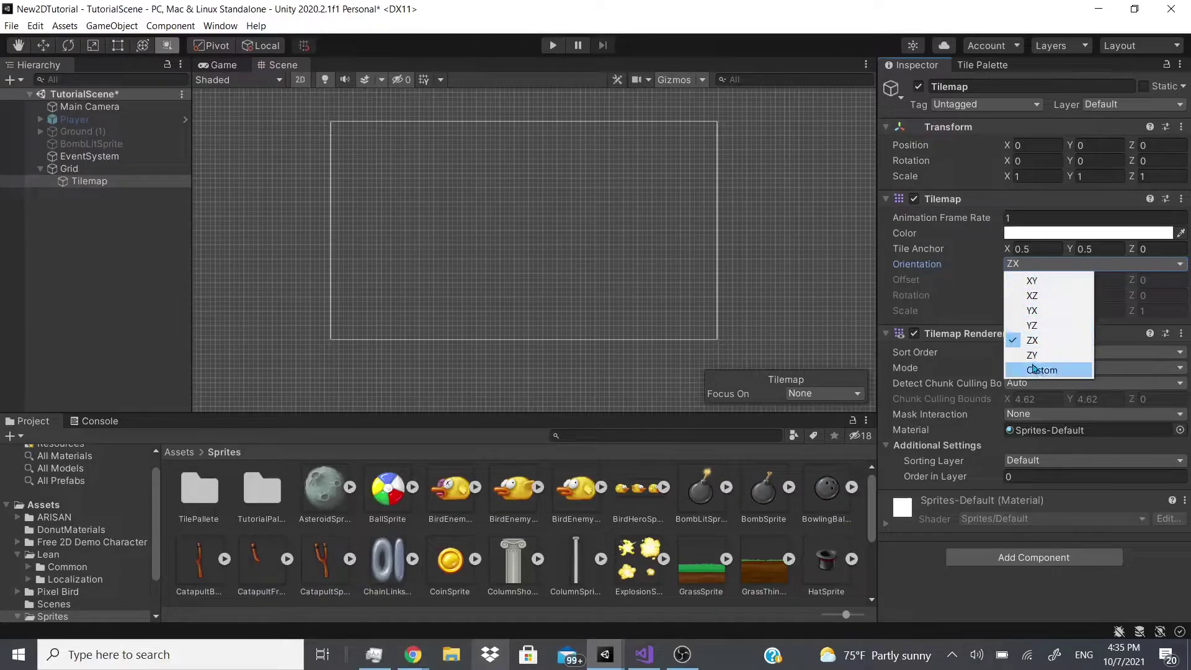
left_click(1090, 280)
Step: Try the YX orientation again and set the Tilemap's Orientation to ZY
left_click(1087, 264)
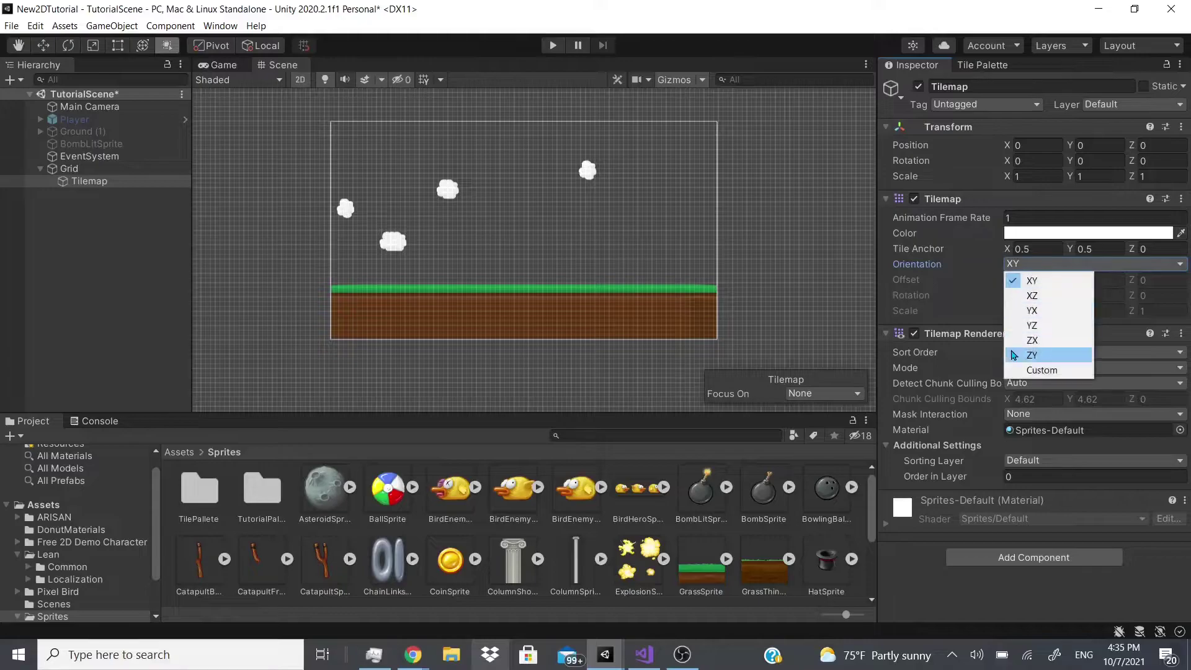
left_click(1032, 310)
left_click(1043, 263)
left_click(1032, 354)
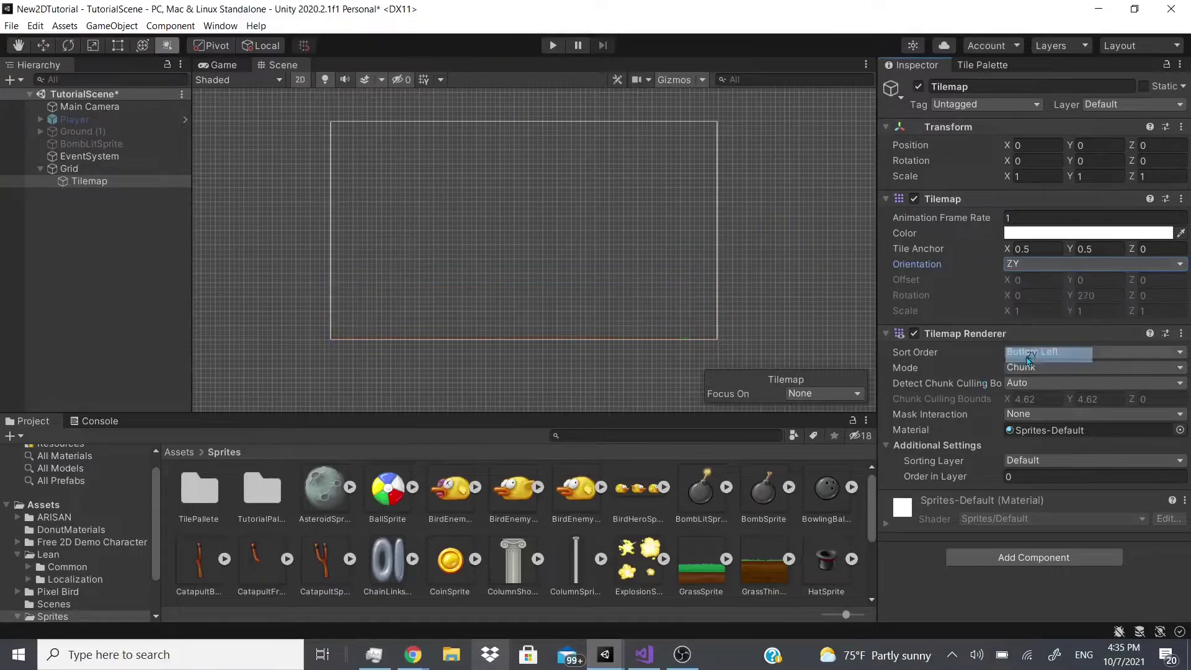
Step: Examine the ZY-oriented tilemap from several angles in the 3D Scene view, and return to the 2D view
left_click(299, 82)
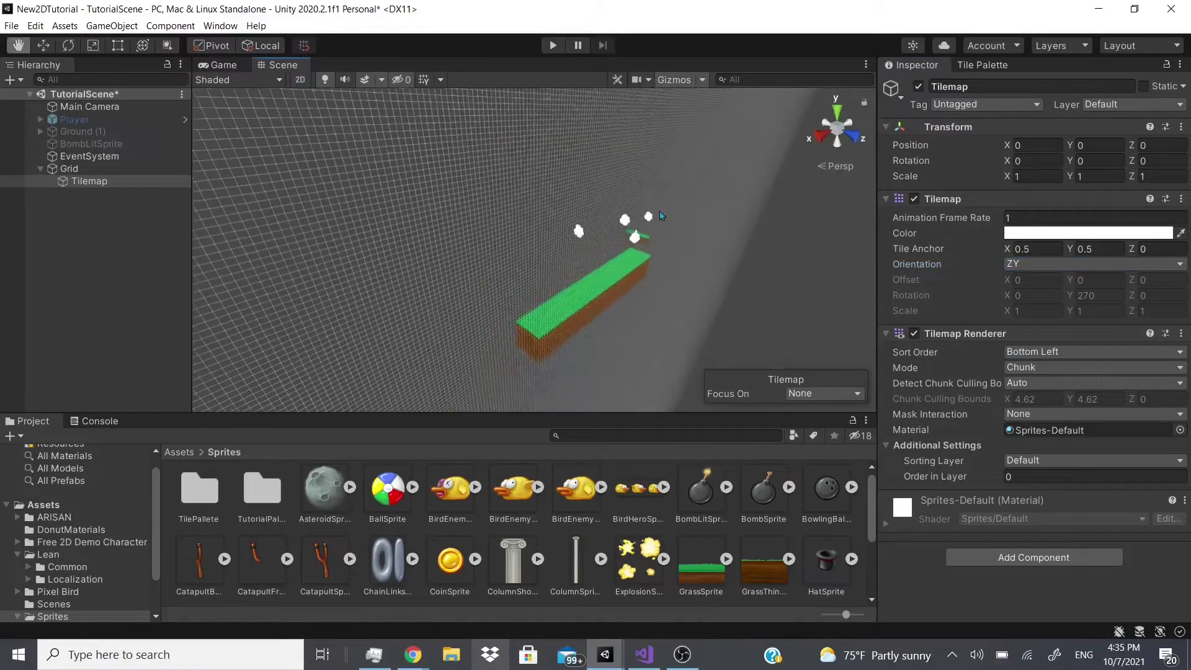
left_click_drag(652, 280, 641, 182, "alt")
middle_click_drag(641, 182, 628, 217)
left_click_drag(484, 227, 595, 239, "alt")
scroll(596, 239, "down", 10)
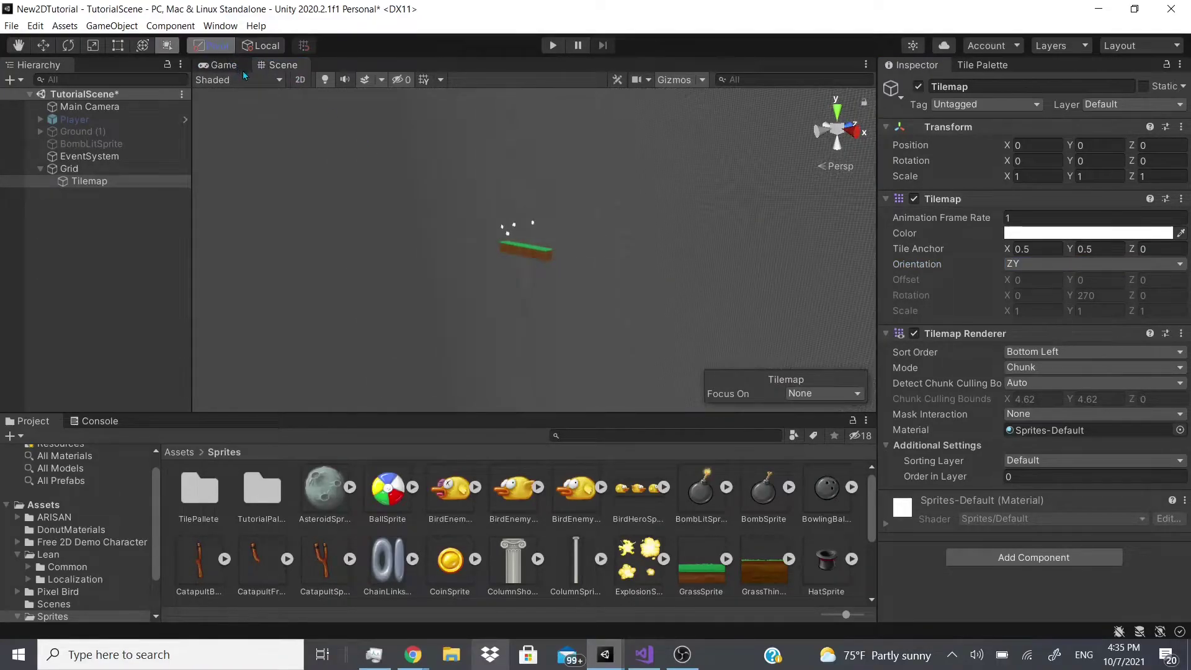
left_click(299, 80)
scroll(572, 271, "up", 5)
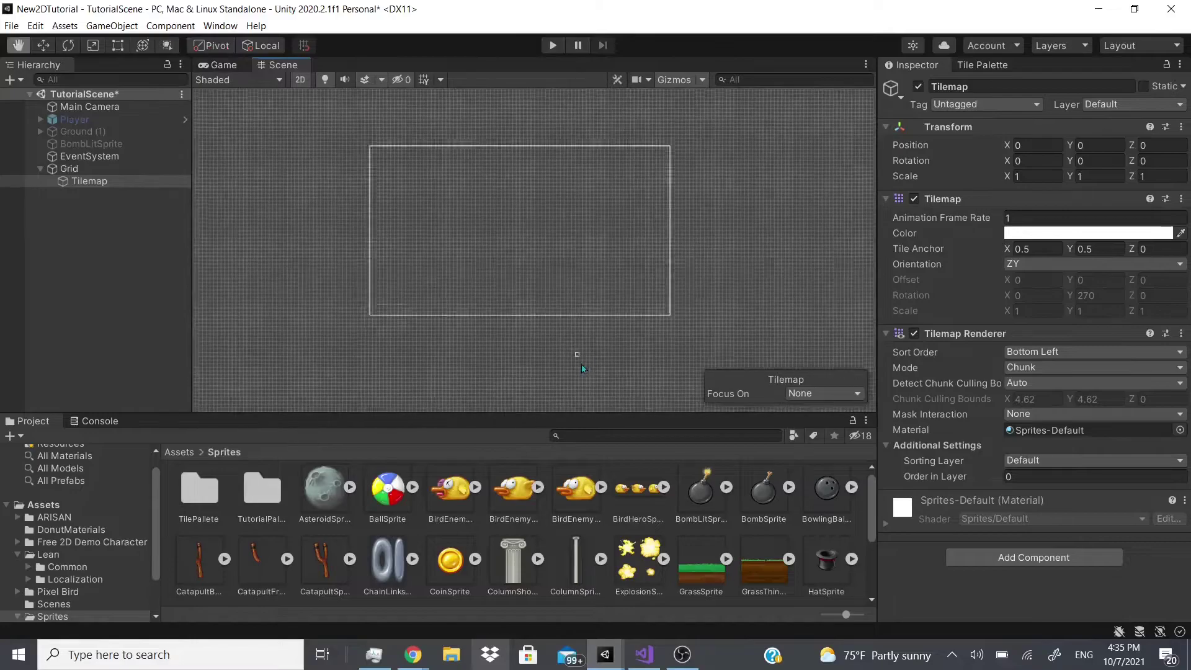
scroll(576, 339, "down", 3)
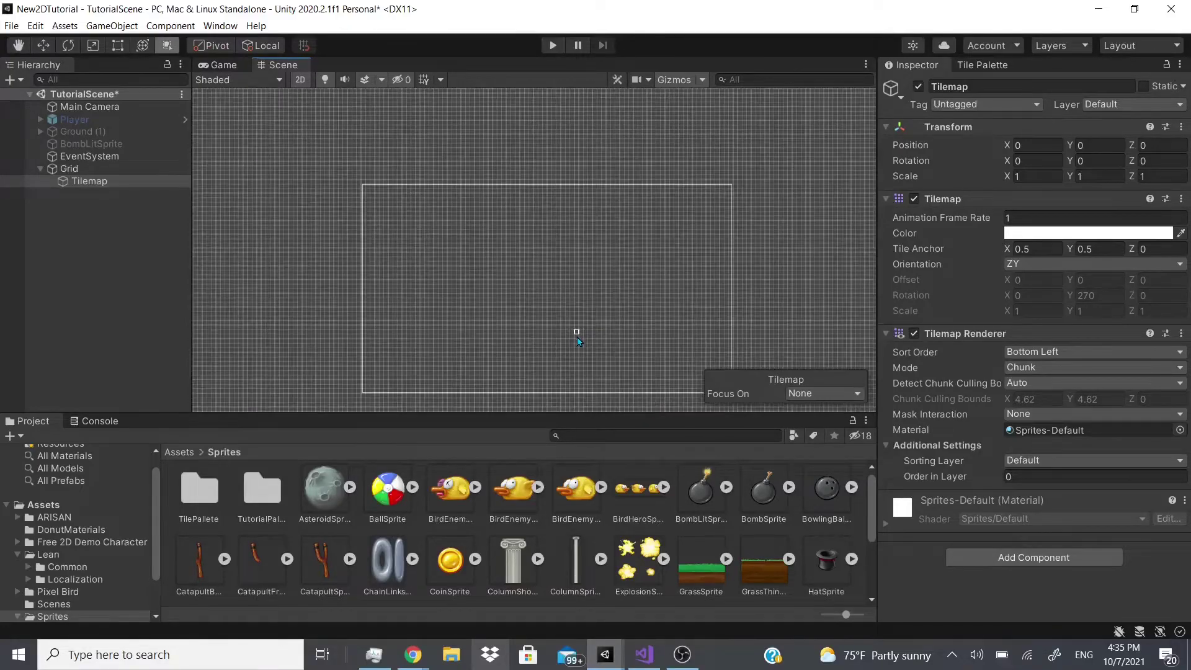
Step: Open the choices for the Tilemap's Orientation
left_click(1029, 267)
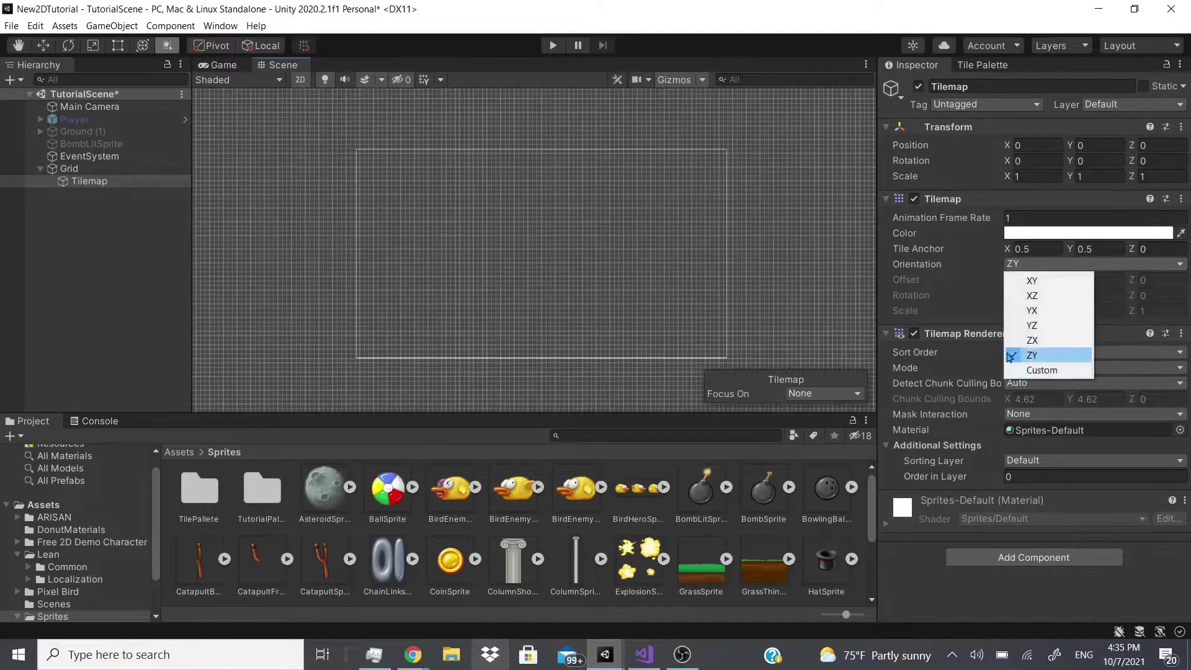